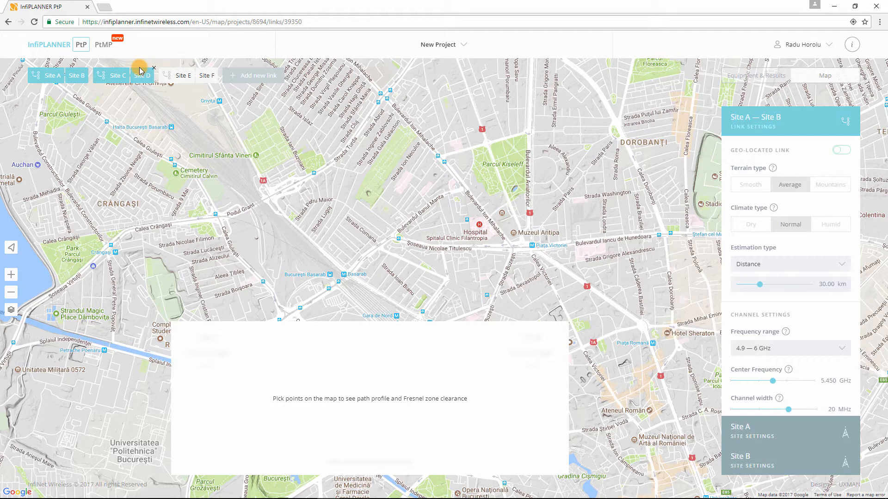
# - Switch to point-to-multipoint (PtMP) planning and rename the project "PtMP Demo"
pyautogui.click(100, 46)
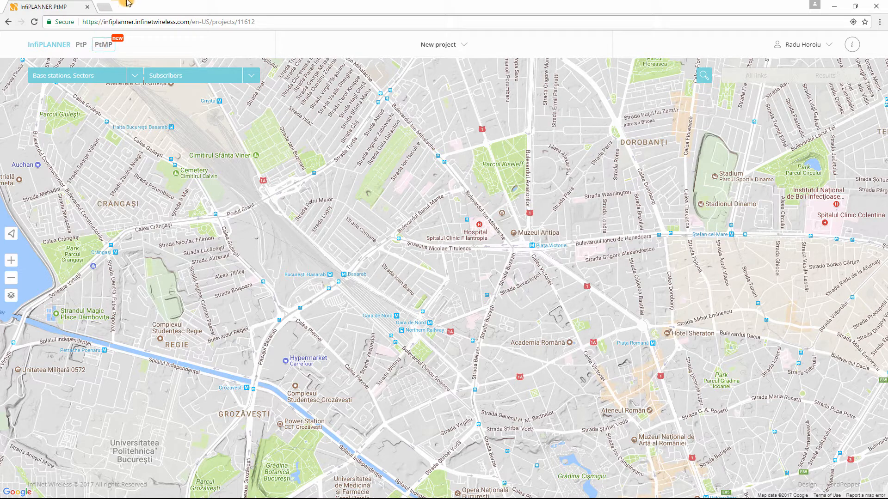
pyautogui.click(451, 48)
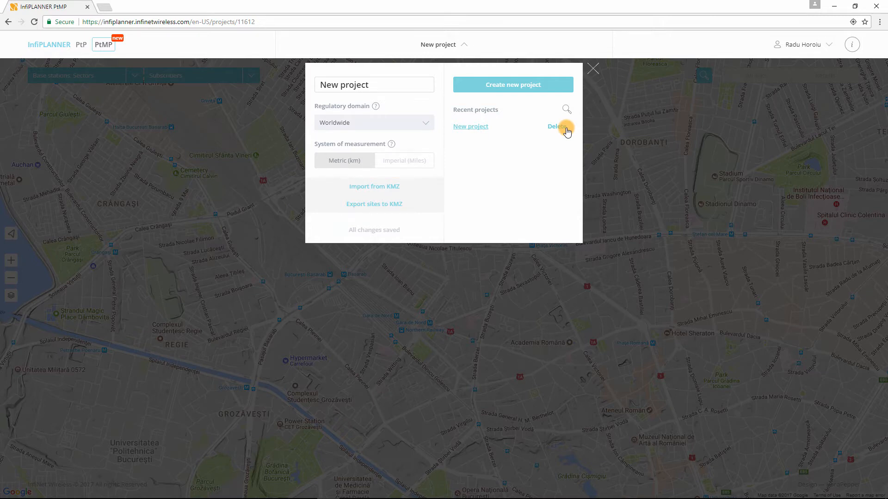
pyautogui.moveTo(388, 88); pyautogui.dragTo(306, 93)
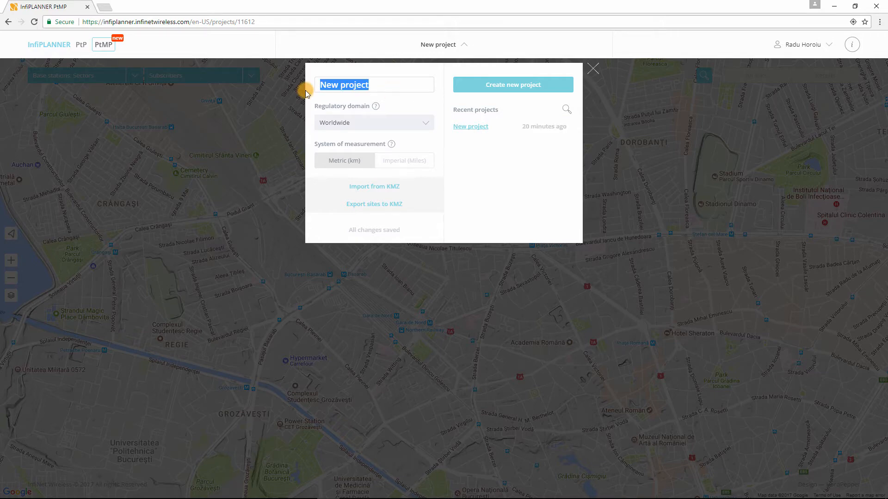
pyautogui.write('PtMP ')
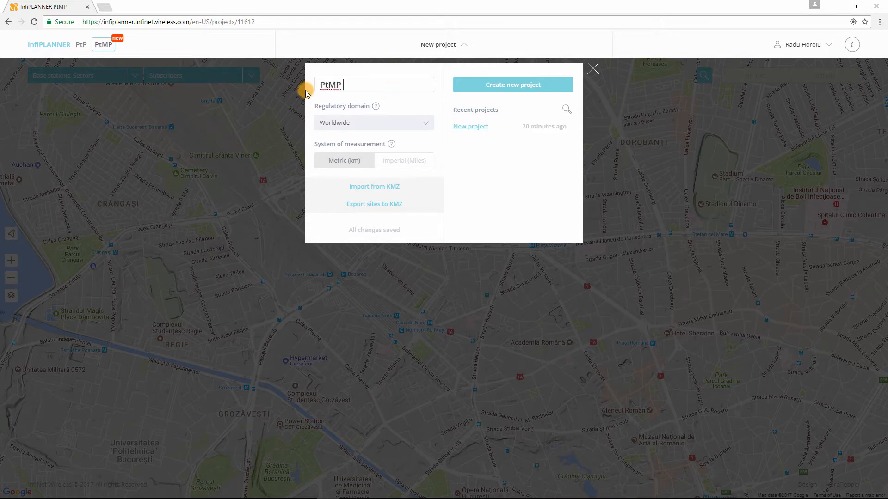
pyautogui.write('Demo')
pyautogui.press('Return')
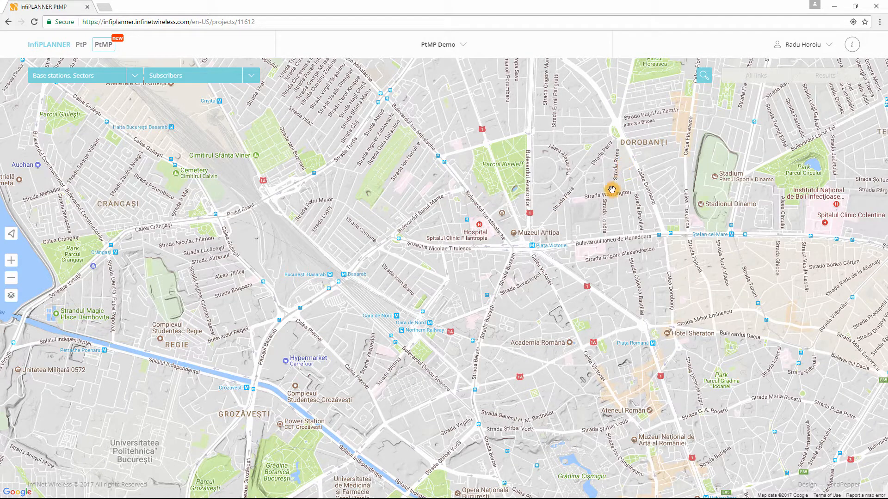
# - Add a base station on the map just north of the Piața Victoriei metro station, near Muzeul Antipa
pyautogui.click(537, 225)
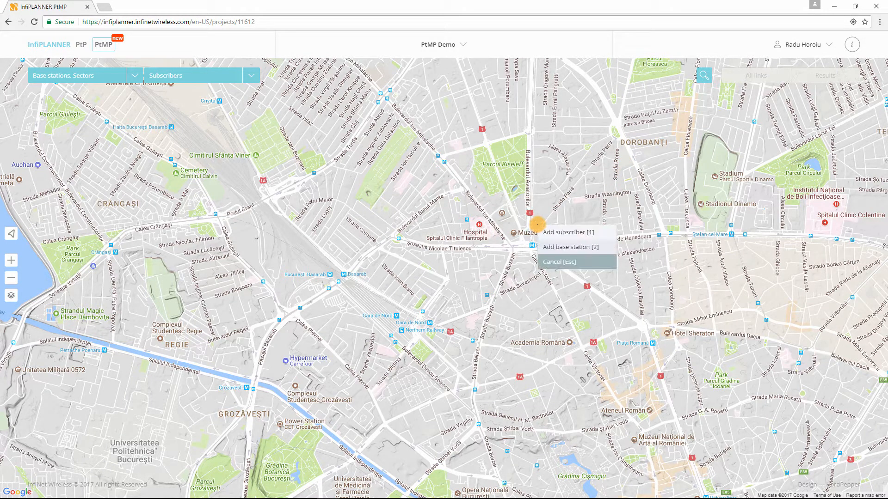
pyautogui.click(576, 247)
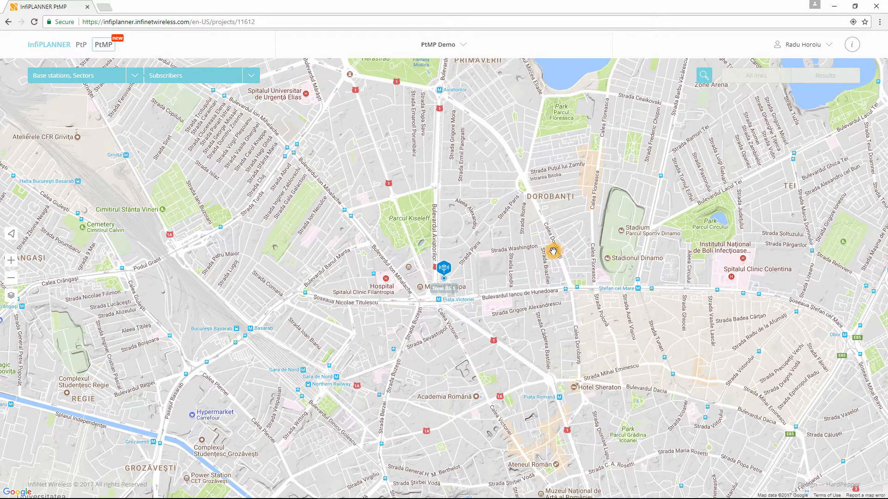
# - Convert the new base station to a subscriber (CPE) and back to a base station
pyautogui.click(442, 268)
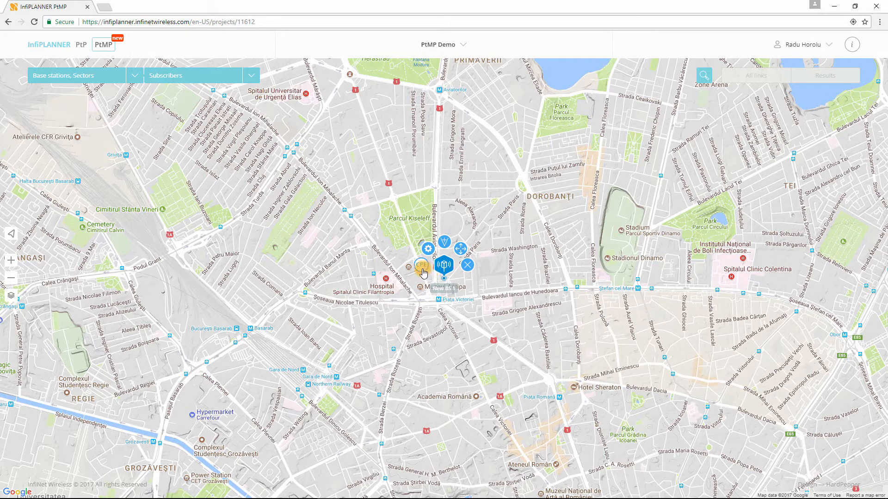
pyautogui.click(422, 271)
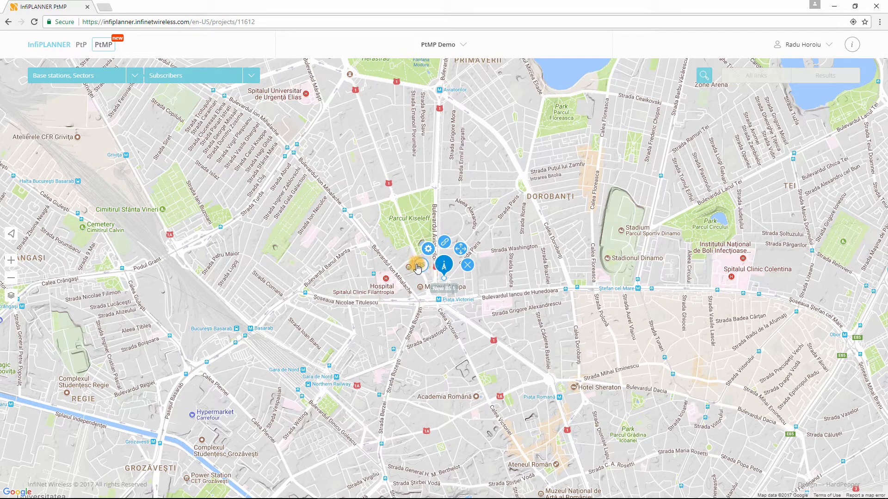
pyautogui.click(417, 267)
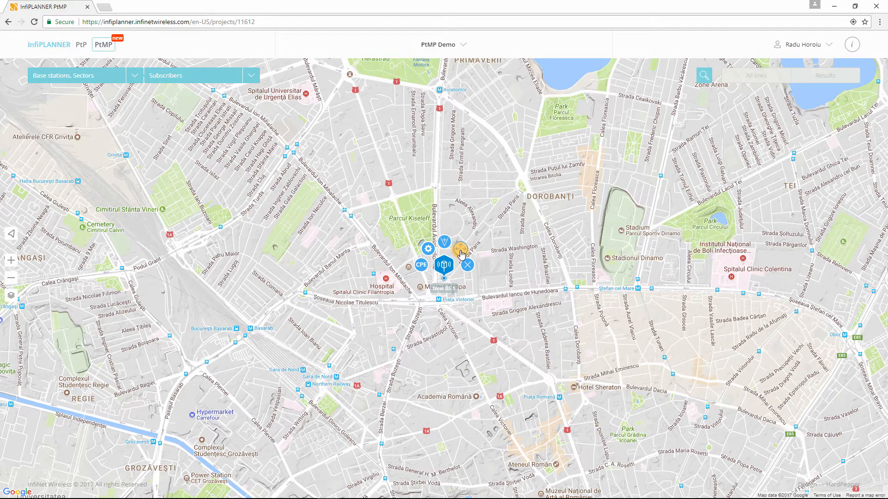
# - Move the base station slightly west to 44.45348, 26.08592 and open its settings to review its name and coordinates
pyautogui.moveTo(460, 254)
pyautogui.mouseDown()
pyautogui.moveTo(472, 250)
pyautogui.moveTo(457, 256)
pyautogui.mouseUp()
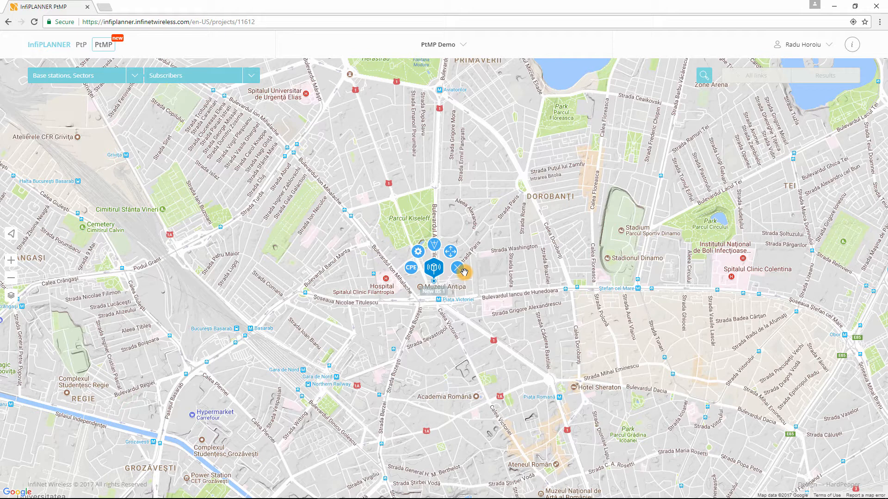
pyautogui.click(418, 252)
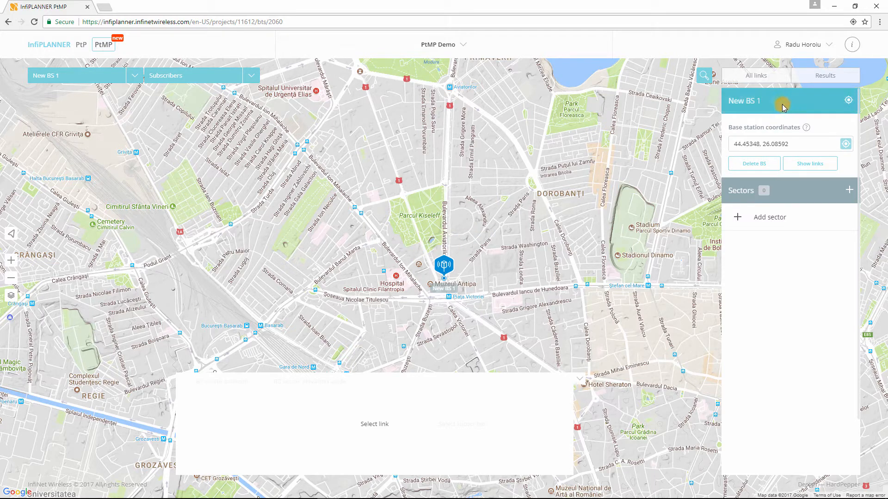
pyautogui.click(761, 101)
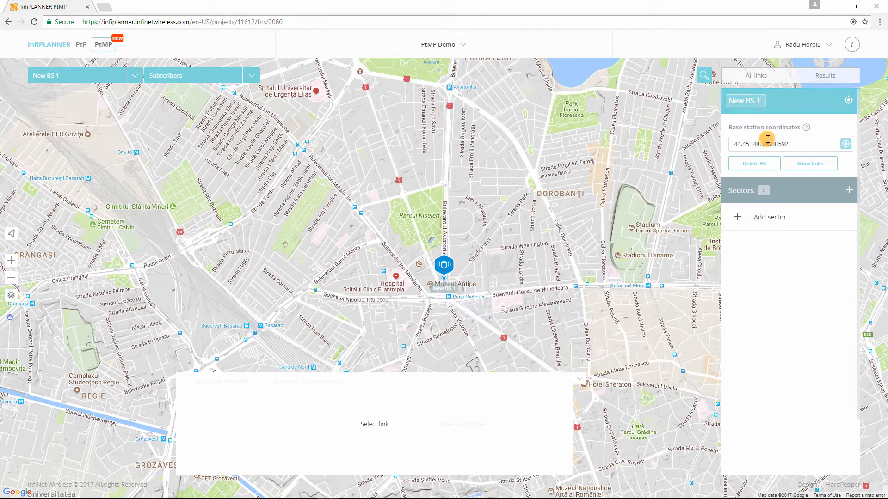
pyautogui.click(791, 146)
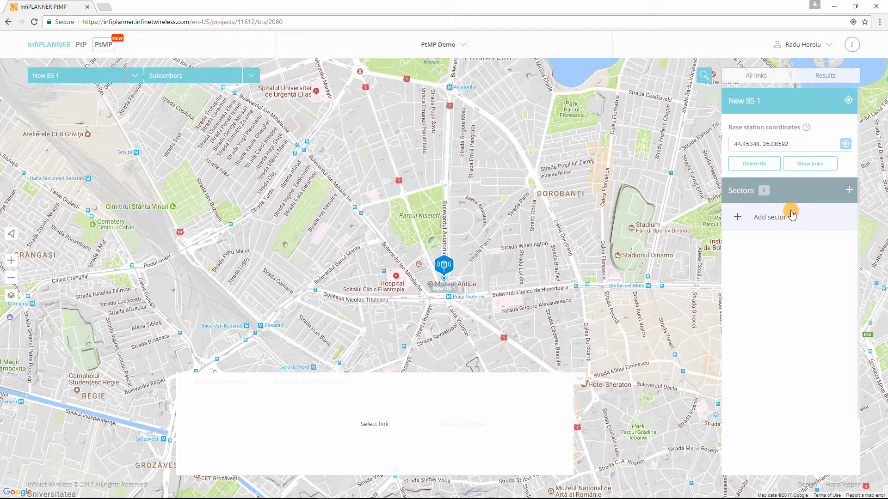
# - Add a sector to the base station and set its frequency range to 4.9 — 6 GHz
pyautogui.click(852, 191)
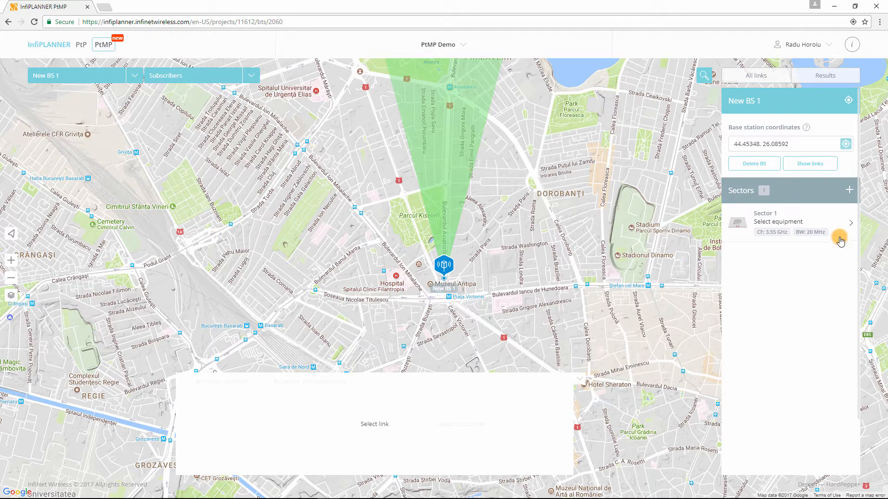
pyautogui.click(827, 228)
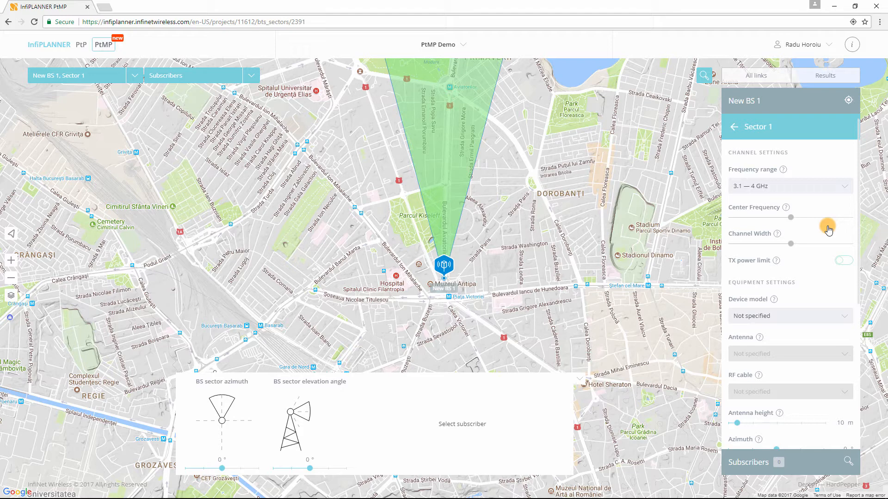
pyautogui.click(793, 186)
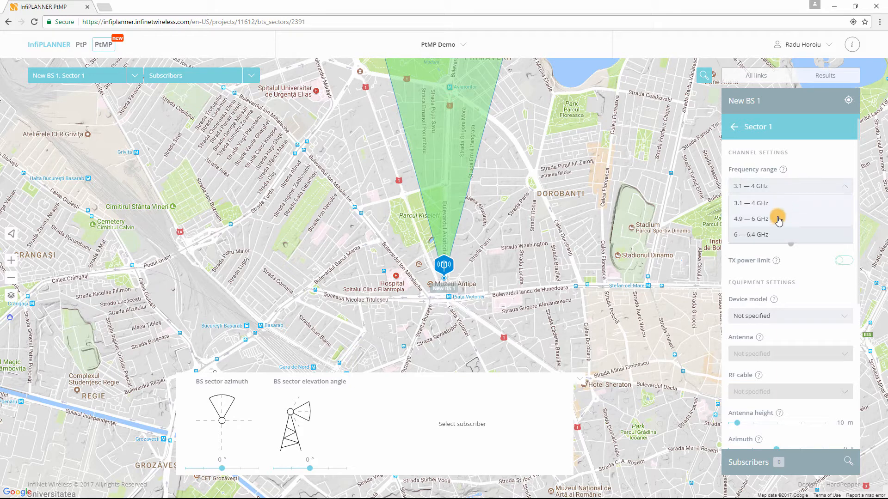
pyautogui.click(832, 214)
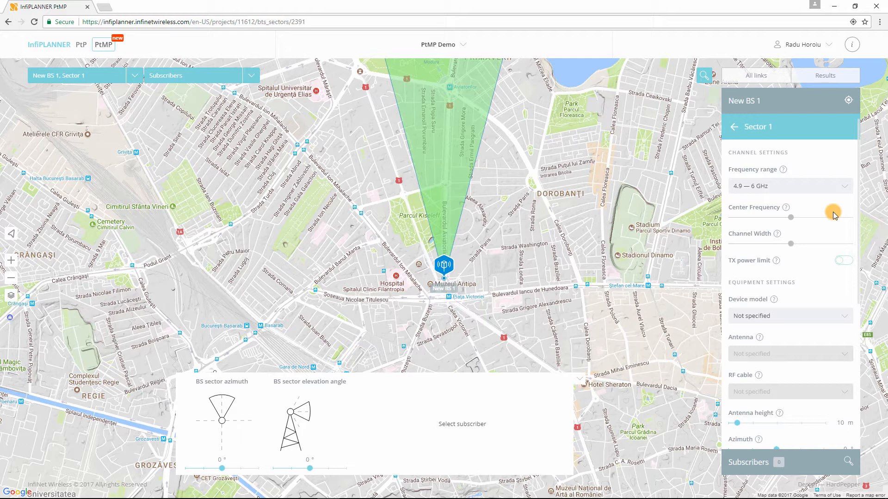
# - Set the sector's device model to InfiMAN 2x2 R5000-Qmxb/5.300.2x300.2x21 and its antenna height to 20 m
pyautogui.click(794, 316)
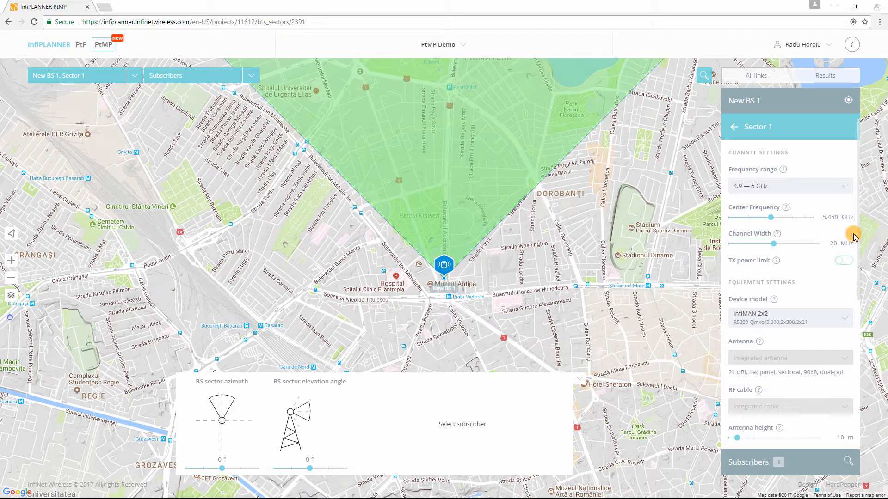
pyautogui.scroll(-1, 820, 314)
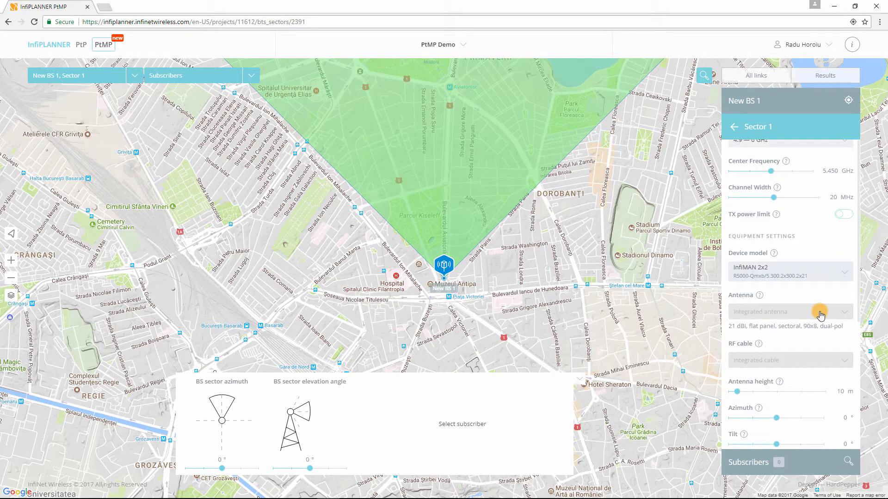
pyautogui.scroll(-1, 820, 314)
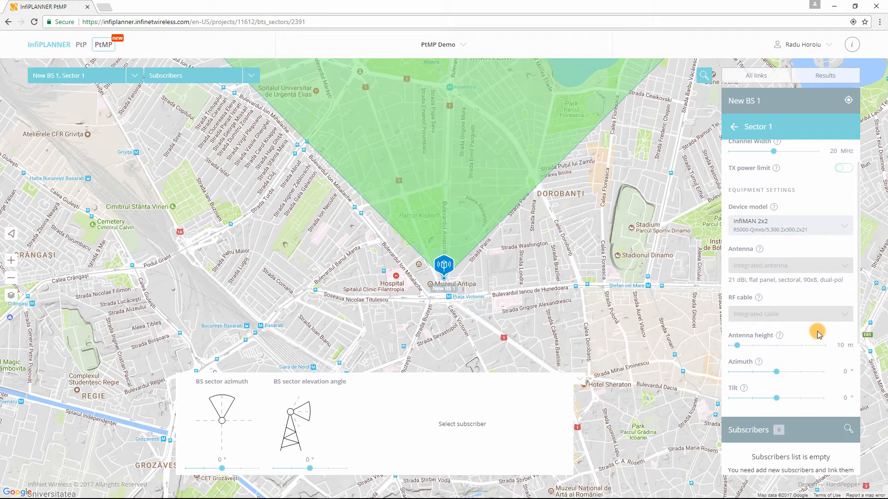
pyautogui.doubleClick(844, 346)
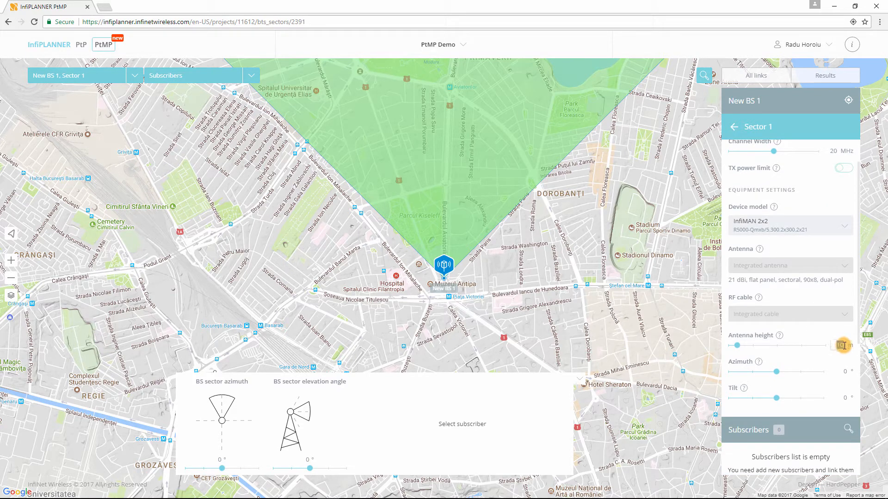
pyautogui.write('20')
pyautogui.press('Return')
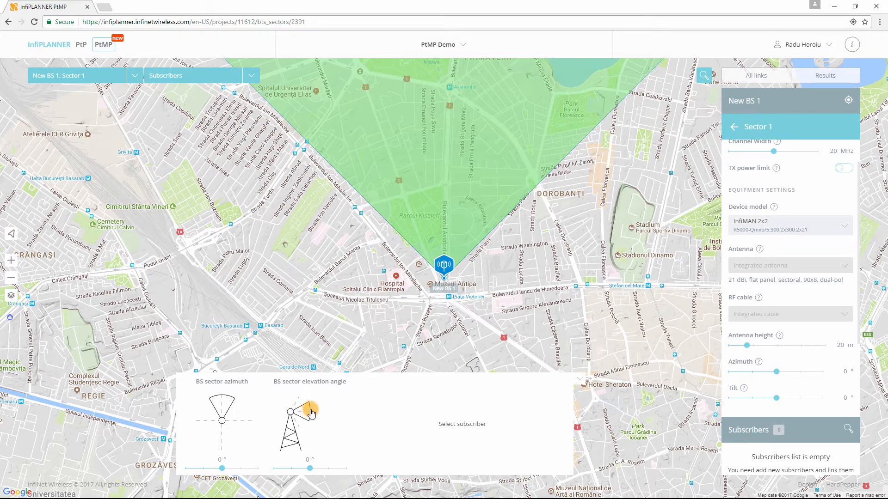
# - Adjust the sector graphically to a tilt of about 3.3° and an azimuth of about 11.8°
pyautogui.moveTo(311, 413); pyautogui.dragTo(312, 417)
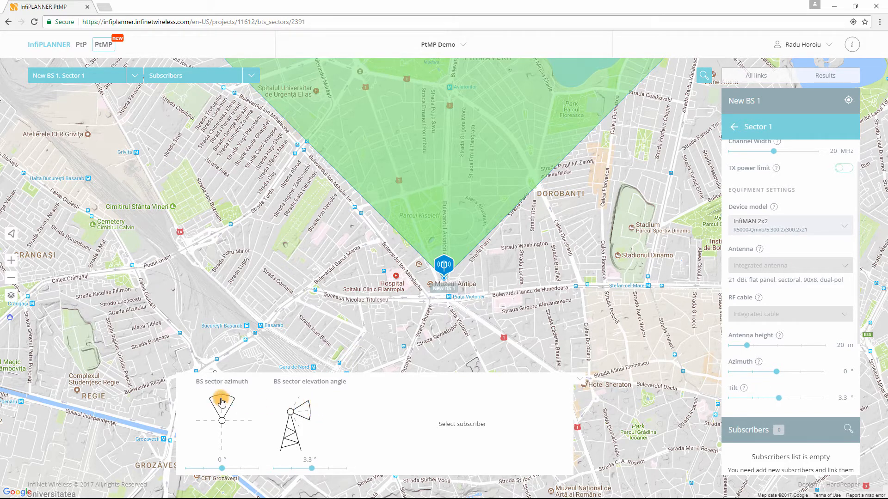
pyautogui.moveTo(222, 402); pyautogui.dragTo(228, 397)
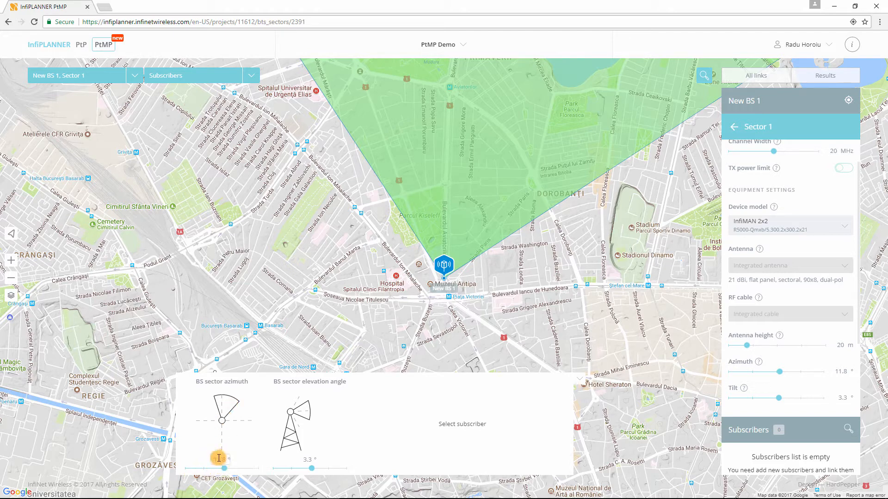
pyautogui.click(307, 459)
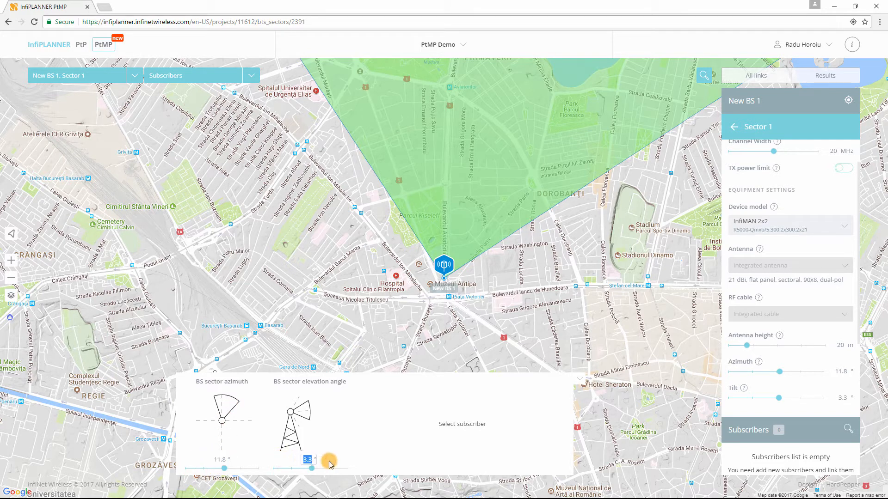
pyautogui.click(838, 371)
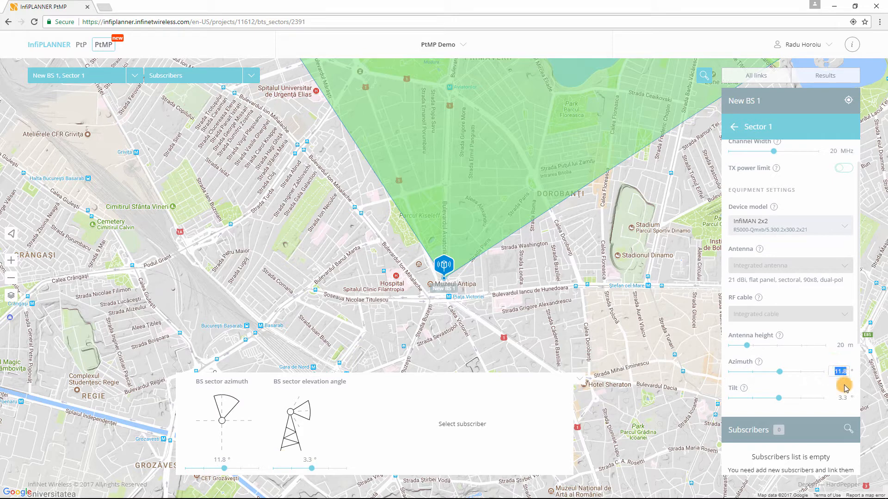
pyautogui.click(839, 407)
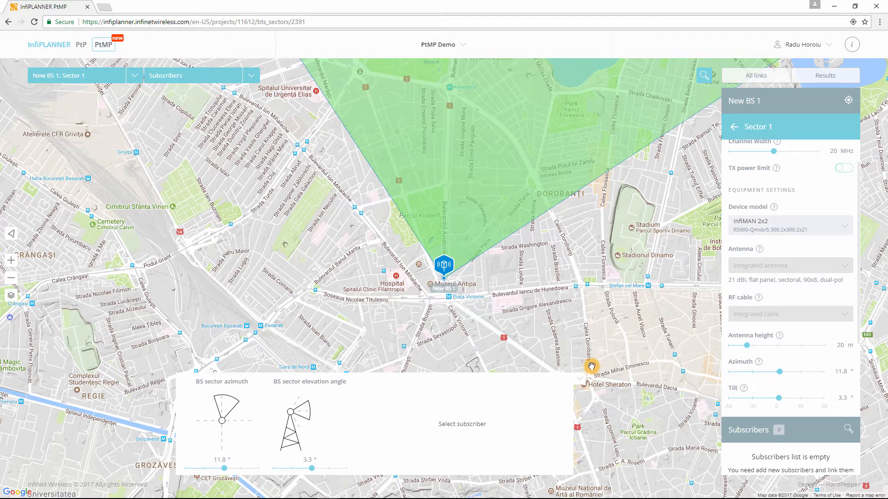
# - Collapse the terrain profile and rotate the sector on the map to an azimuth of about 351.6°
pyautogui.click(581, 378)
pyautogui.scroll(-3, 523, 352)
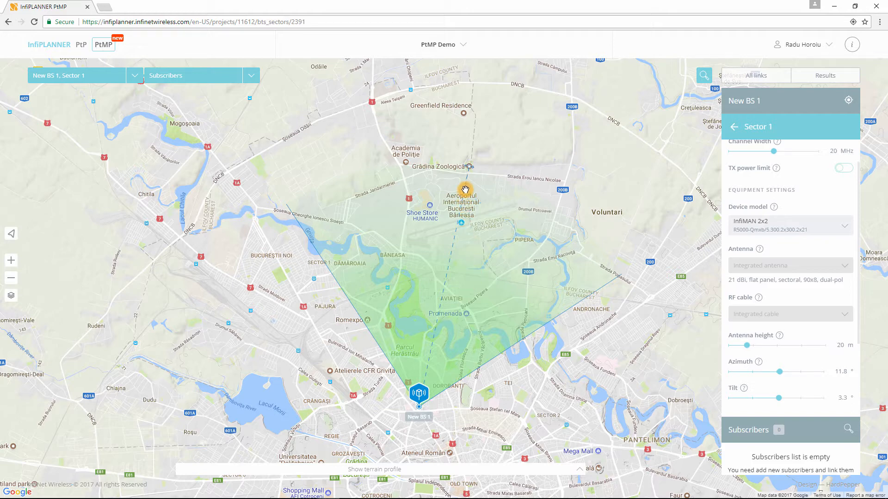
pyautogui.moveTo(465, 190); pyautogui.dragTo(398, 246)
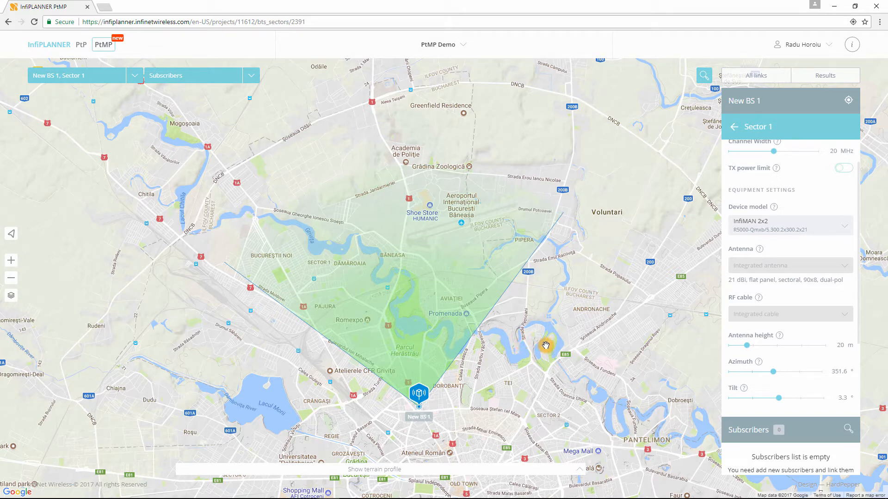
# - Set both the sector's azimuth and its tilt to 0°
pyautogui.click(834, 370)
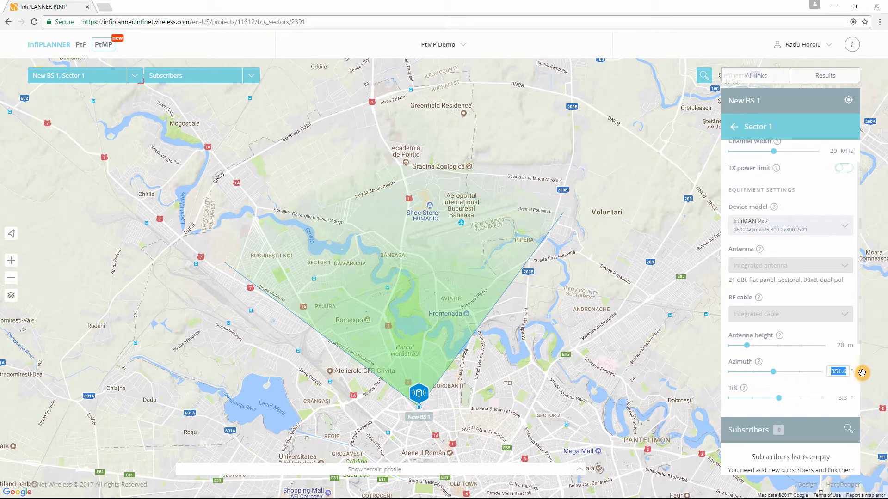
pyautogui.write('0')
pyautogui.press('Tab')
pyautogui.write('0')
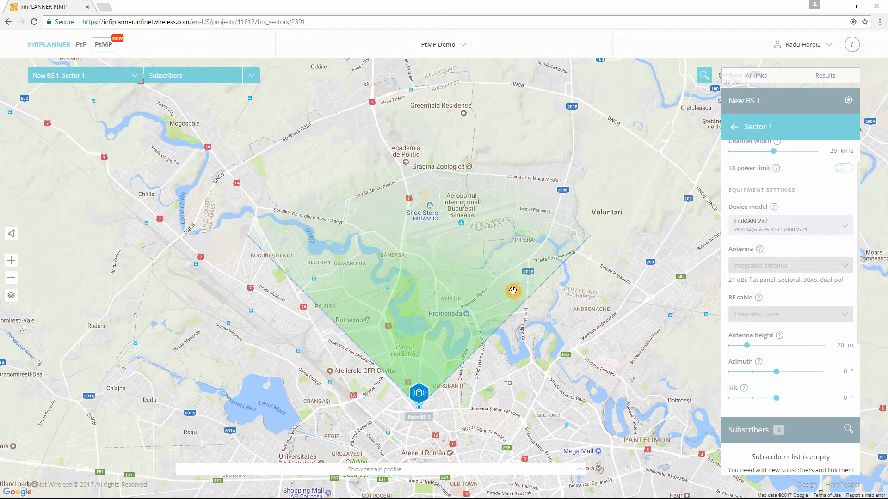
# - Add a subscriber inside the sector, southwest of Pipera, and open its quick actions on the map
pyautogui.click(493, 273)
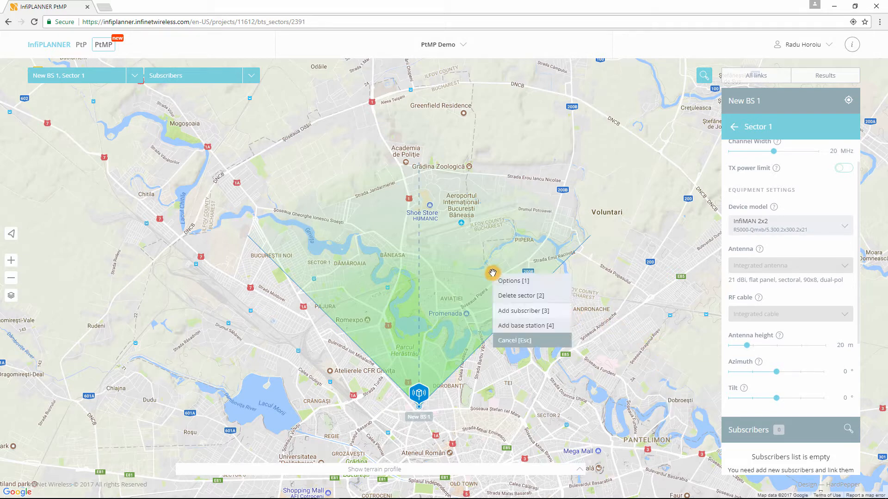
pyautogui.click(532, 316)
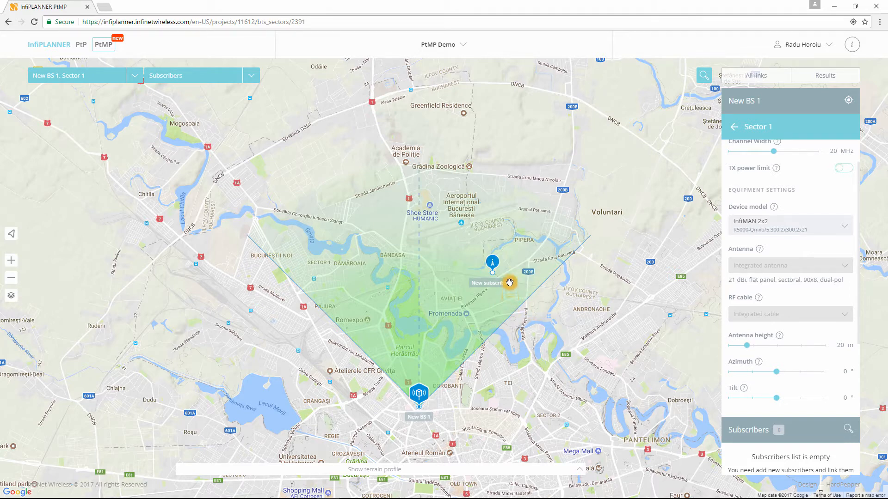
pyautogui.click(493, 263)
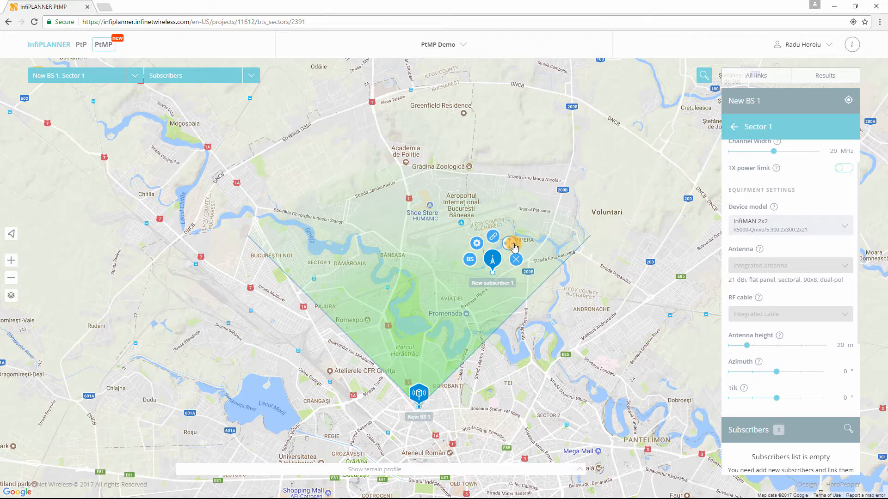
# - Shift the new subscriber slightly southwest on the map and link it to the New BS 1 base station
pyautogui.moveTo(513, 247); pyautogui.dragTo(503, 252)
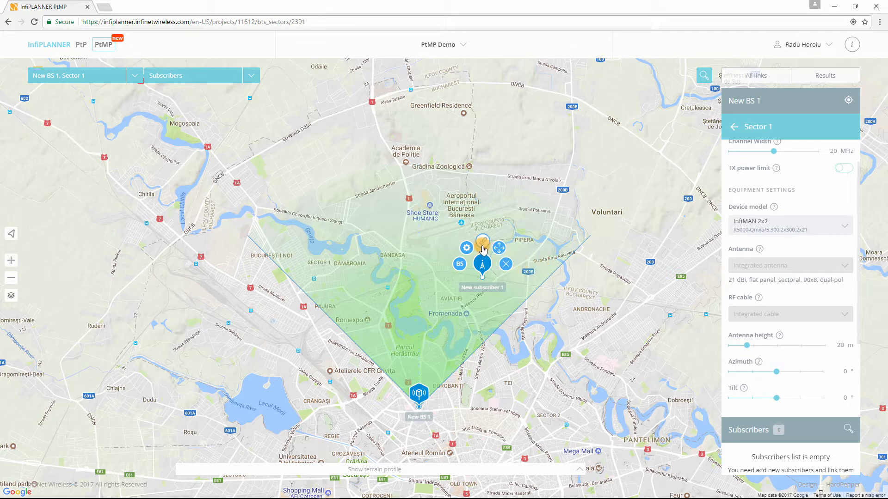
pyautogui.moveTo(472, 255); pyautogui.dragTo(423, 369)
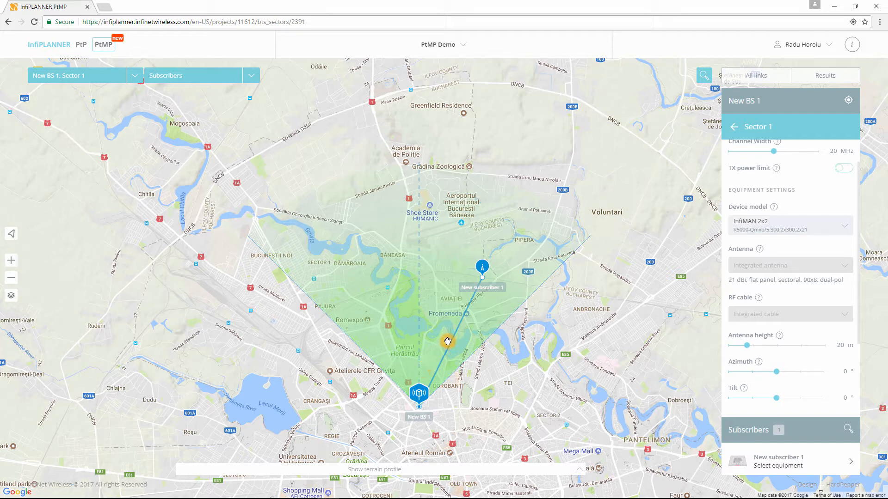
# - Open the linked subscriber's settings and rename it CPE1
pyautogui.click(482, 267)
pyautogui.click(468, 251)
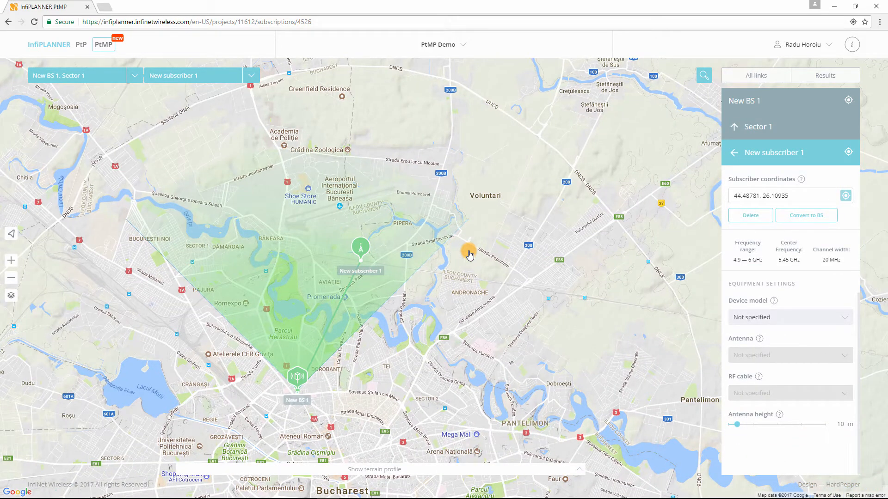
pyautogui.click(808, 153)
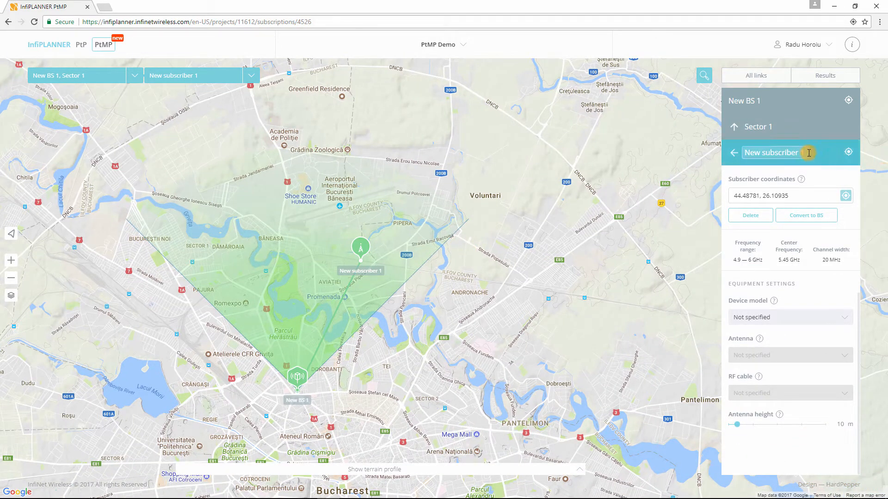
pyautogui.hotkey('ctrl', 'a')
pyautogui.write('CPE1')
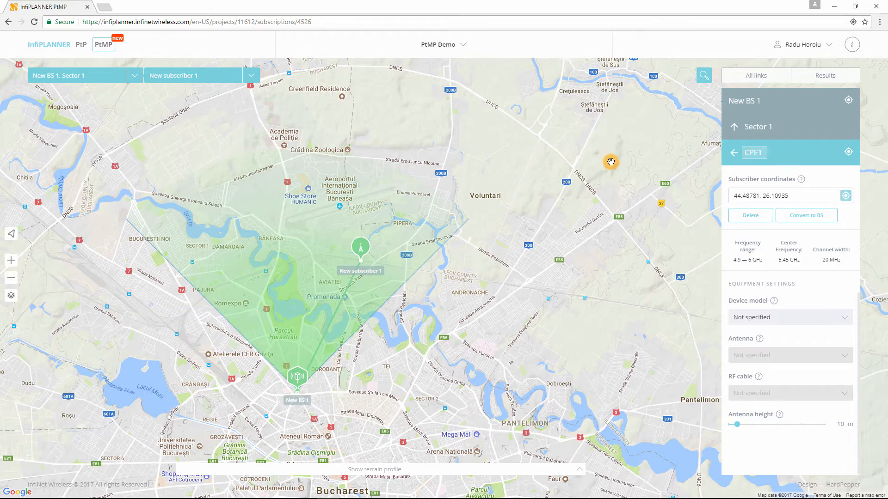
pyautogui.click(824, 194)
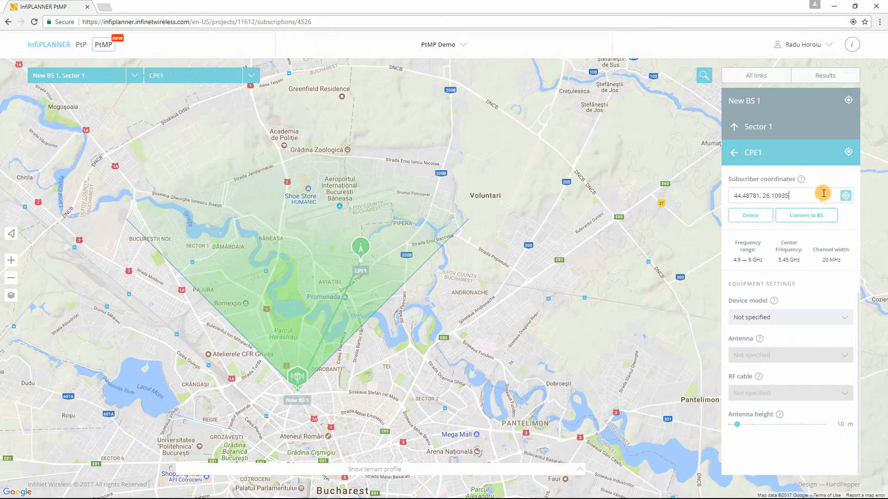
# - Set CPE1's device model to InfiMAN 2x2 R5000-Smn/5X.300.2x500.2x23 and its antenna height to 20 m
pyautogui.click(820, 312)
pyautogui.scroll(-3, 816, 369)
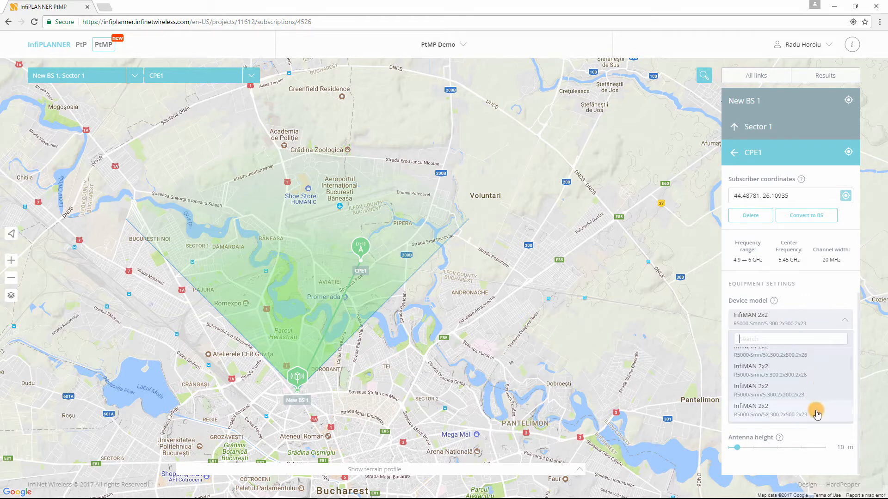
pyautogui.click(816, 413)
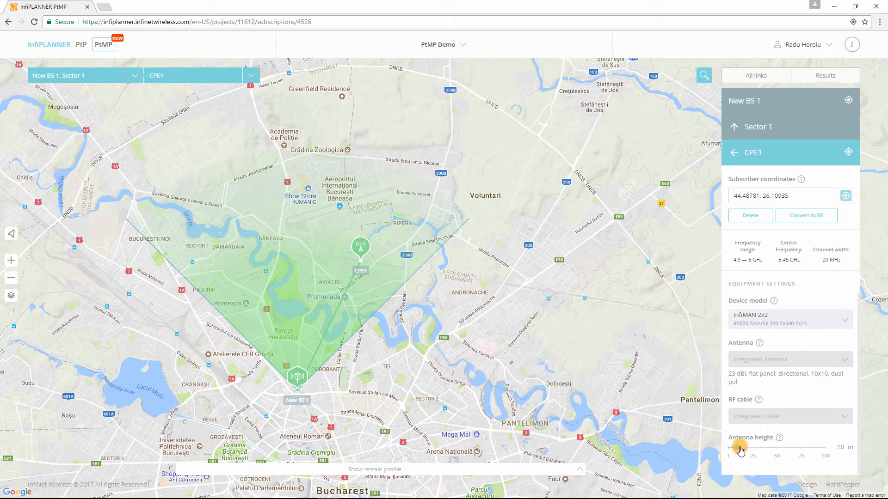
pyautogui.moveTo(737, 448); pyautogui.dragTo(747, 447)
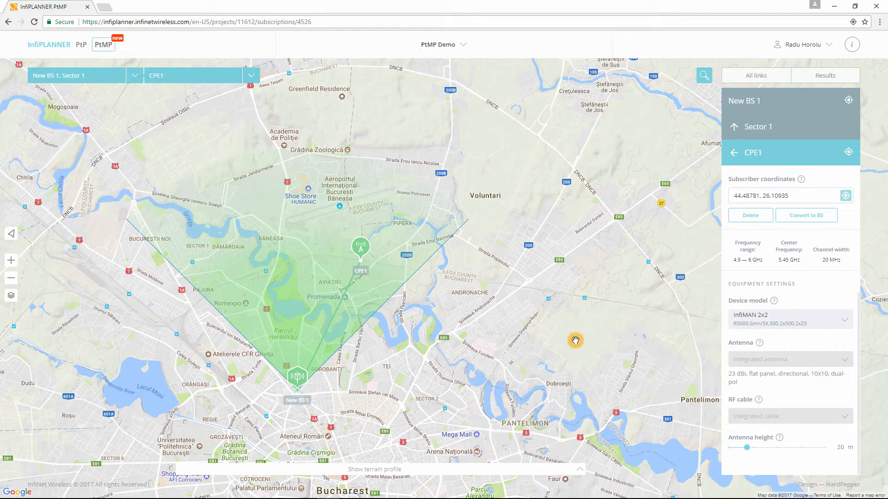
# - Add a distant subscriber at Ologeni, northwest of Bucharest, and link it to New BS 1
pyautogui.scroll(-2, 575, 340)
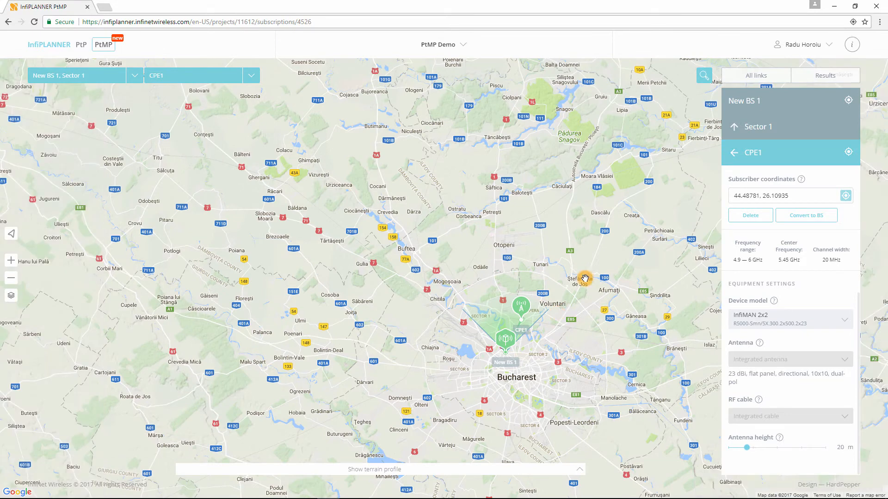
pyautogui.moveTo(585, 264); pyautogui.dragTo(502, 321)
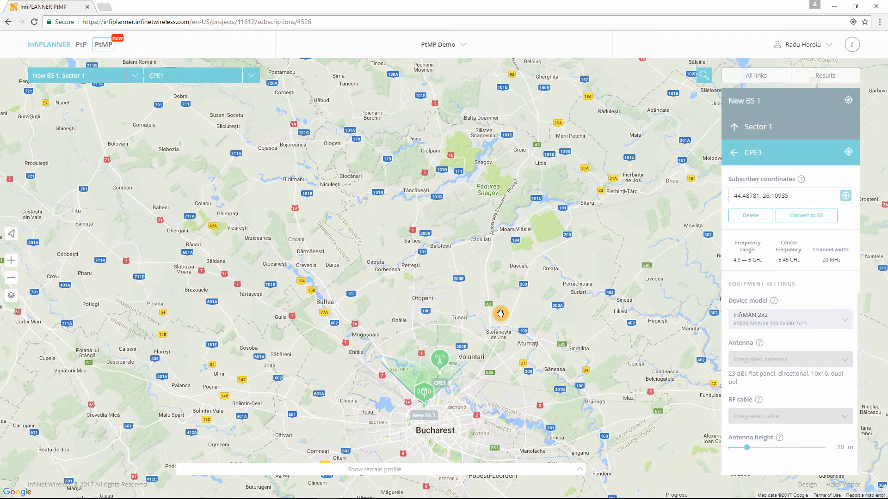
pyautogui.click(336, 145)
pyautogui.click(372, 153)
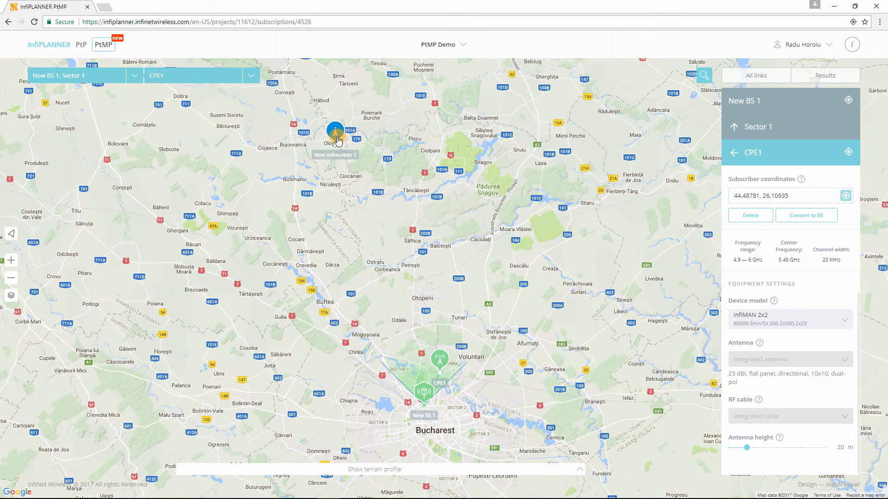
pyautogui.click(335, 133)
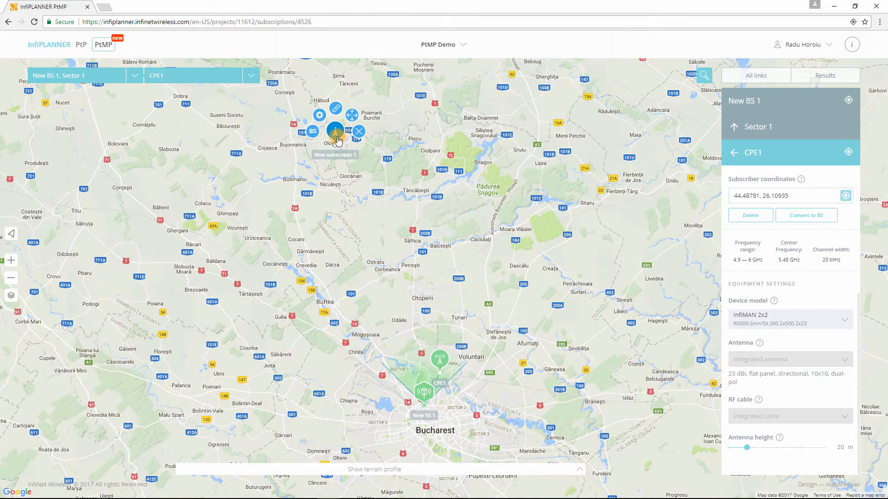
pyautogui.click(335, 108)
pyautogui.click(418, 373)
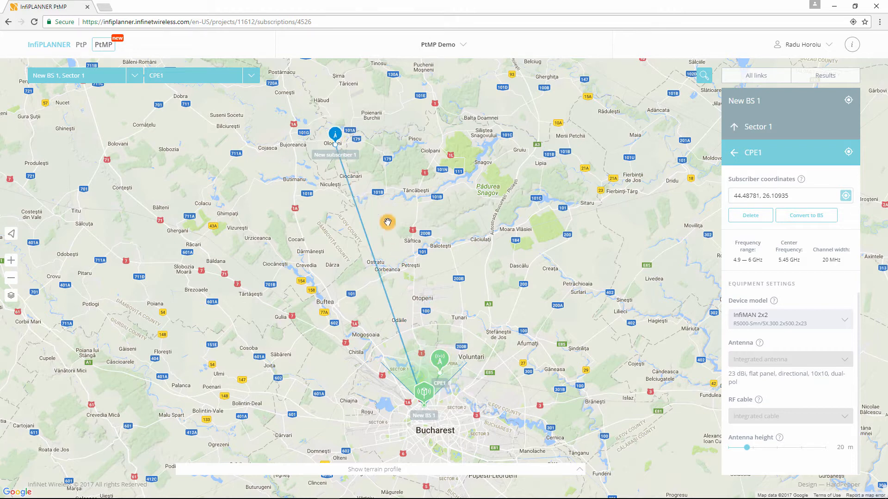
# - Rename the Ologeni subscriber CPE2 and choose InfiMAN 2x2 R5000-Smn/5X.300.2x500.2x28 as its device model
pyautogui.click(319, 117)
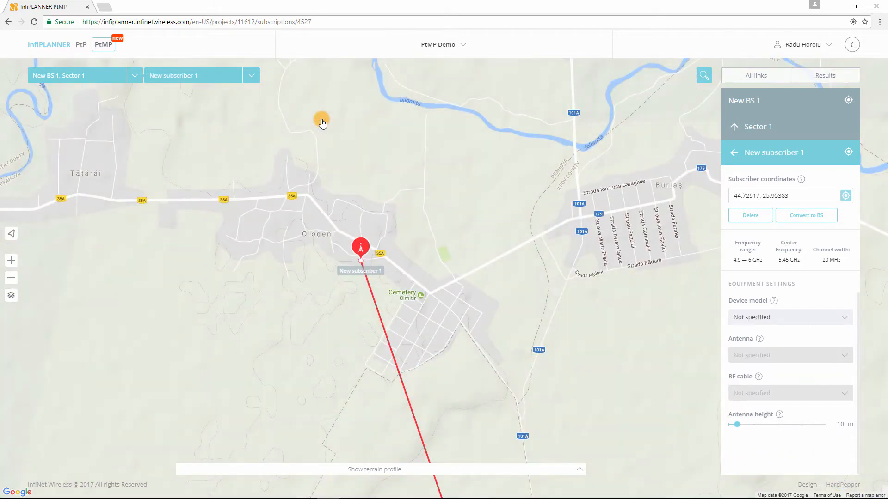
pyautogui.click(806, 154)
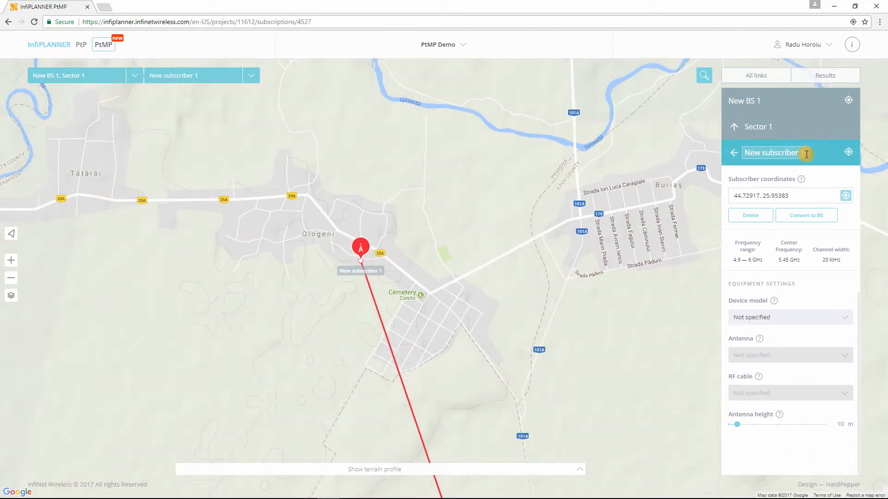
pyautogui.moveTo(806, 154); pyautogui.dragTo(675, 159)
pyautogui.write('CPE')
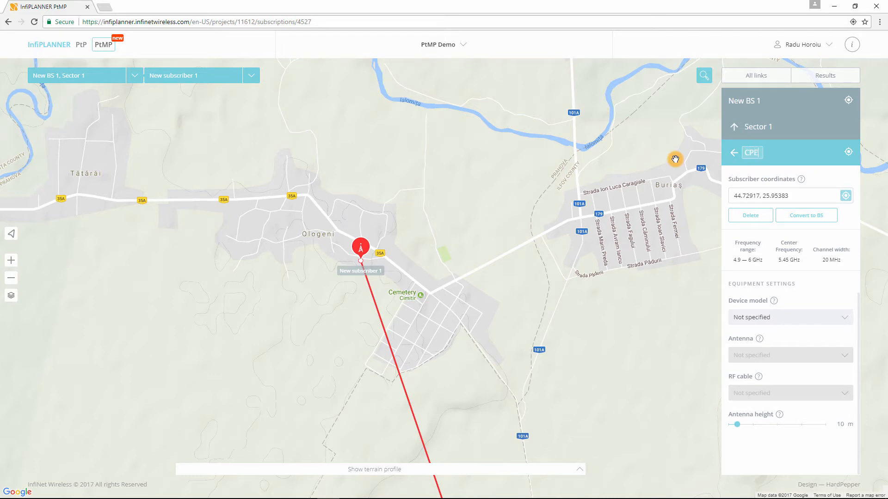
pyautogui.write('2')
pyautogui.click(853, 239)
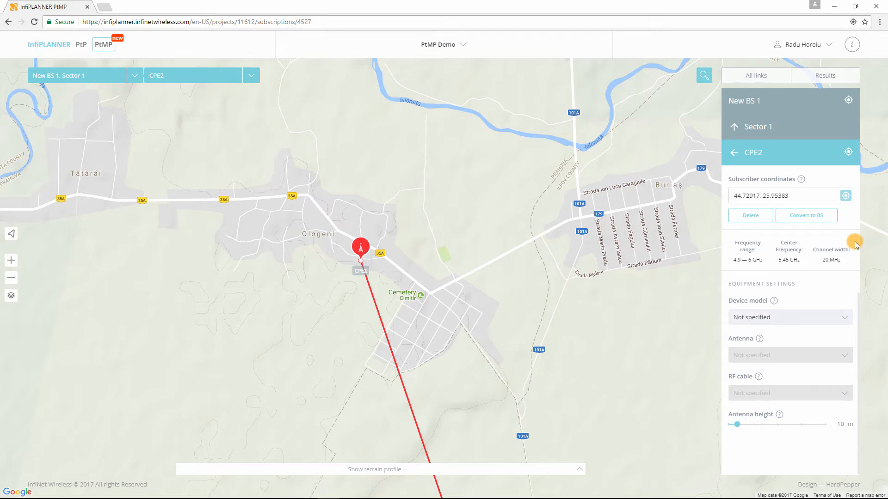
pyautogui.click(813, 322)
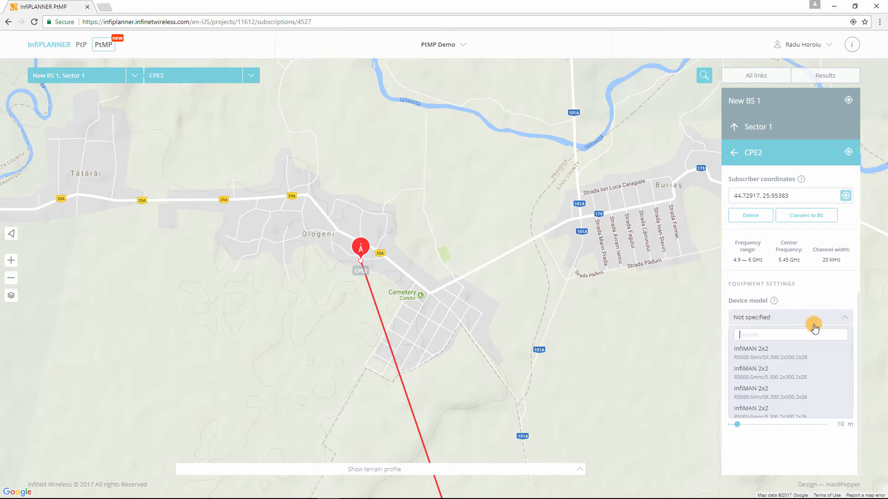
pyautogui.click(815, 352)
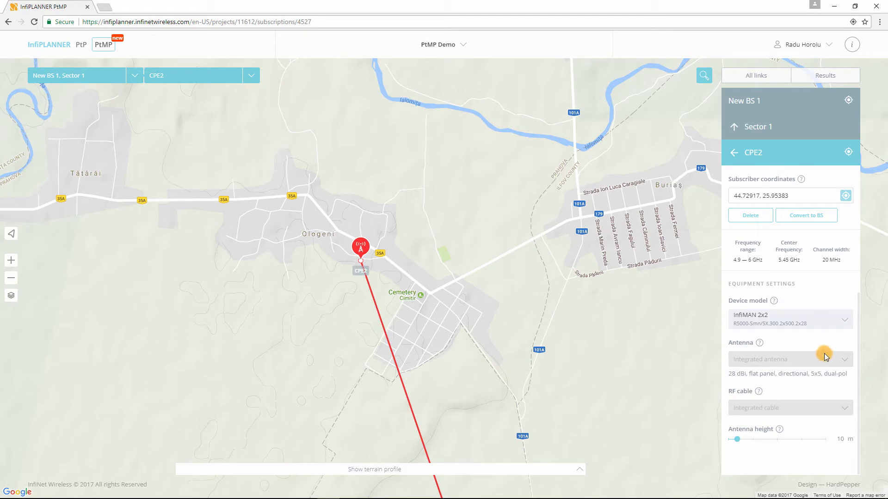
# - Using the terrain profile, raise the sector antenna to 76 m and CPE2's antenna to 37 m, and collapse the profile
pyautogui.scroll(-2, 609, 358)
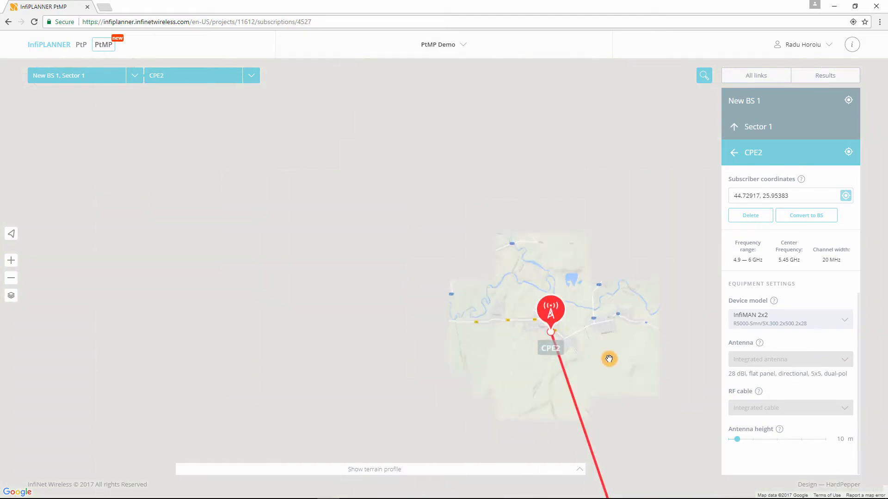
pyautogui.moveTo(604, 369); pyautogui.dragTo(422, 137)
pyautogui.scroll(-1, 470, 198)
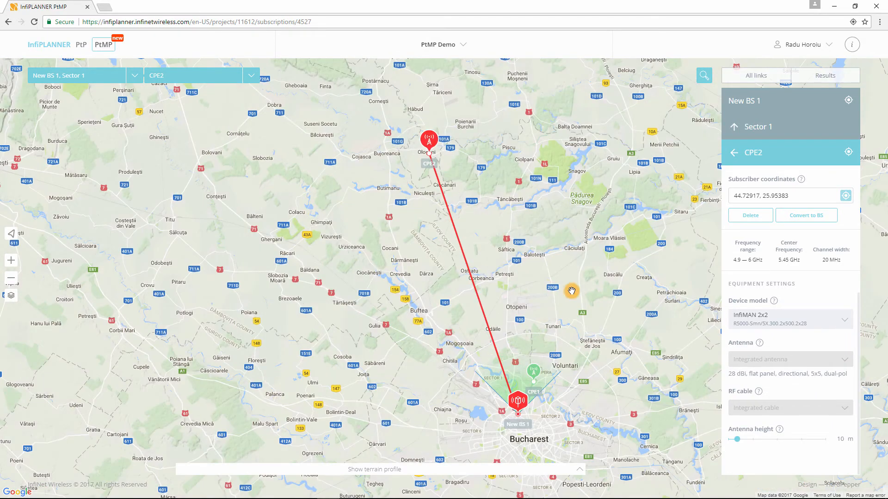
pyautogui.moveTo(571, 291); pyautogui.dragTo(532, 283)
pyautogui.moveTo(597, 287); pyautogui.dragTo(535, 296)
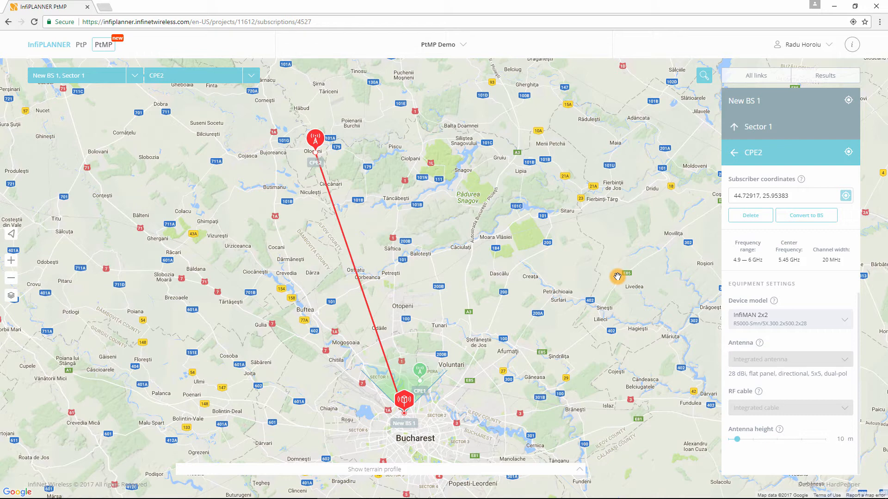
pyautogui.click(579, 469)
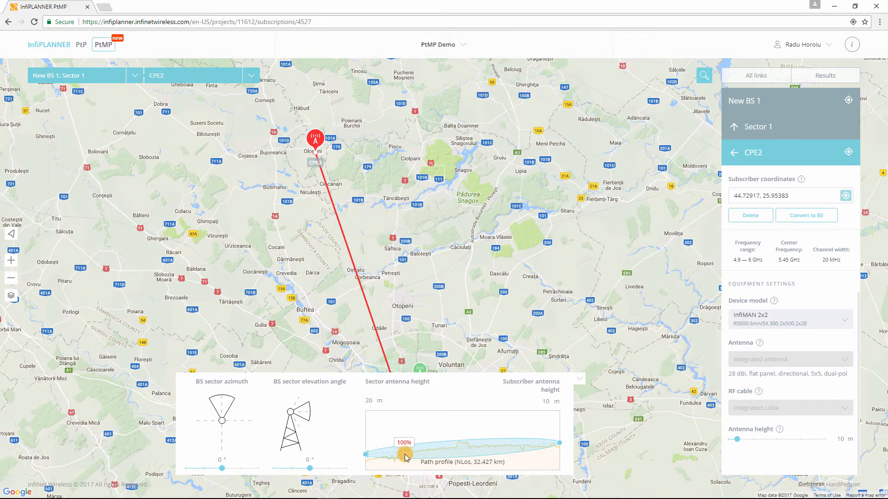
pyautogui.moveTo(366, 454); pyautogui.dragTo(373, 434)
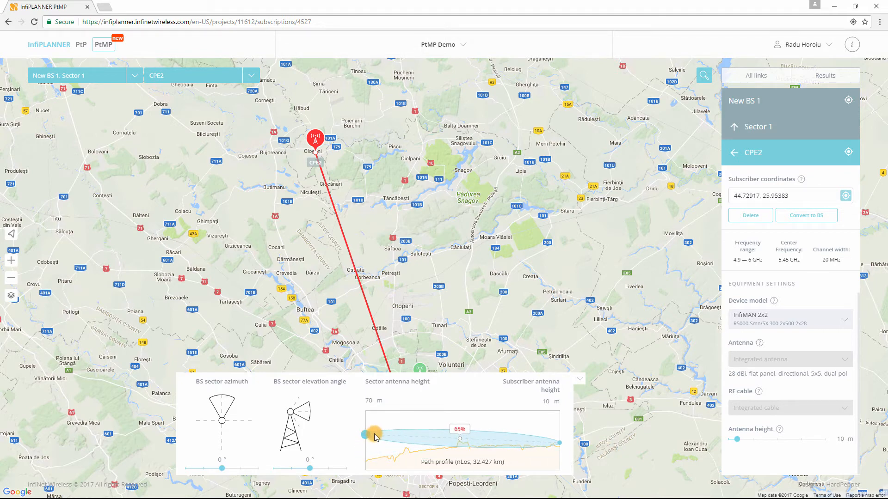
pyautogui.moveTo(560, 445); pyautogui.dragTo(560, 432)
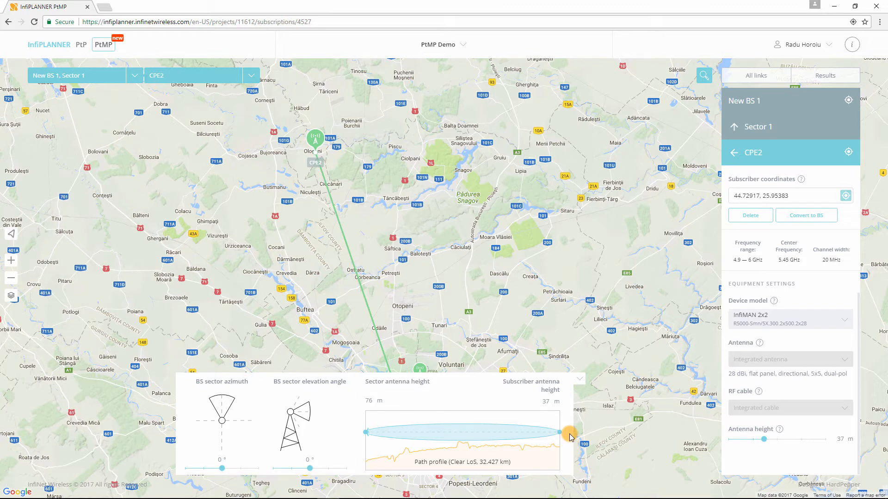
pyautogui.click(580, 380)
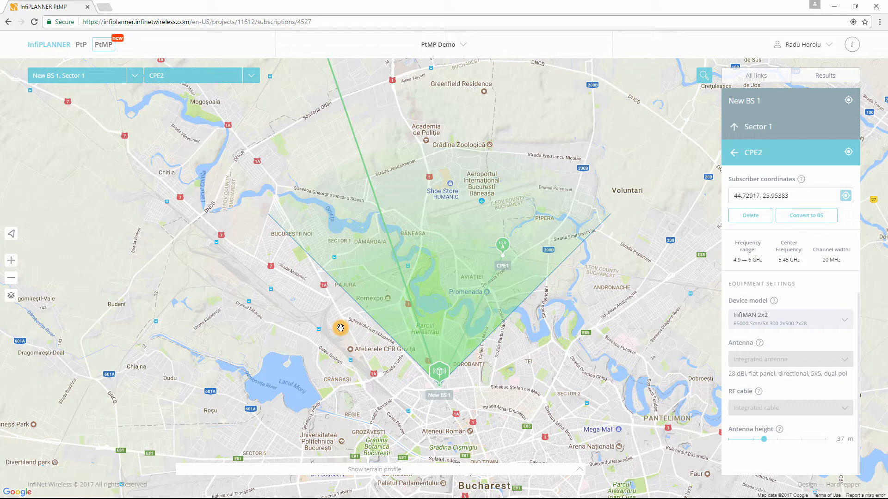
# - Add a subscriber just outside the sector's western edge, north of Atelierele CFR Grivița, and link it to New BS 1
pyautogui.rightClick(341, 328)
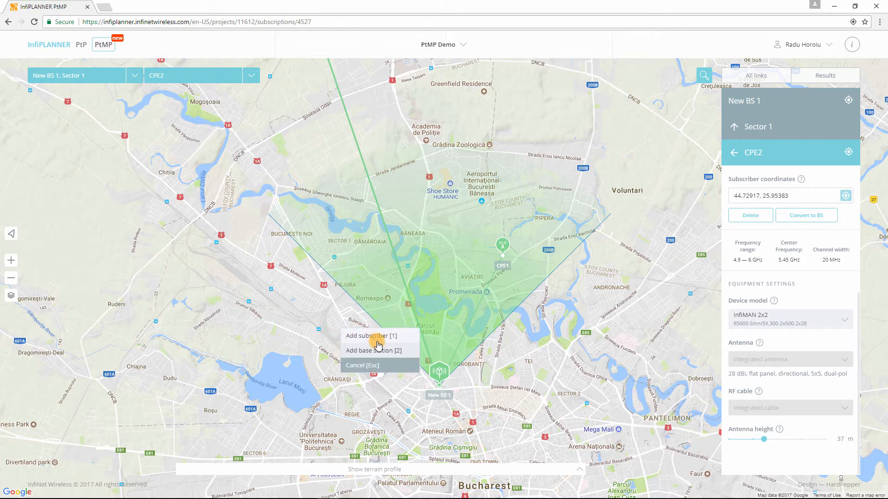
pyautogui.click(392, 340)
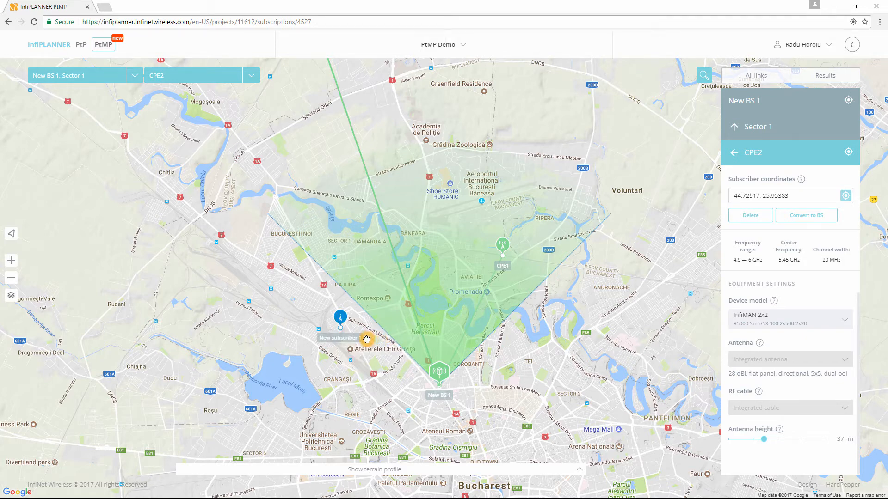
pyautogui.moveTo(340, 314)
pyautogui.moveTo(340, 292)
pyautogui.mouseDown()
pyautogui.moveTo(406, 367)
pyautogui.moveTo(444, 376)
pyautogui.mouseUp()
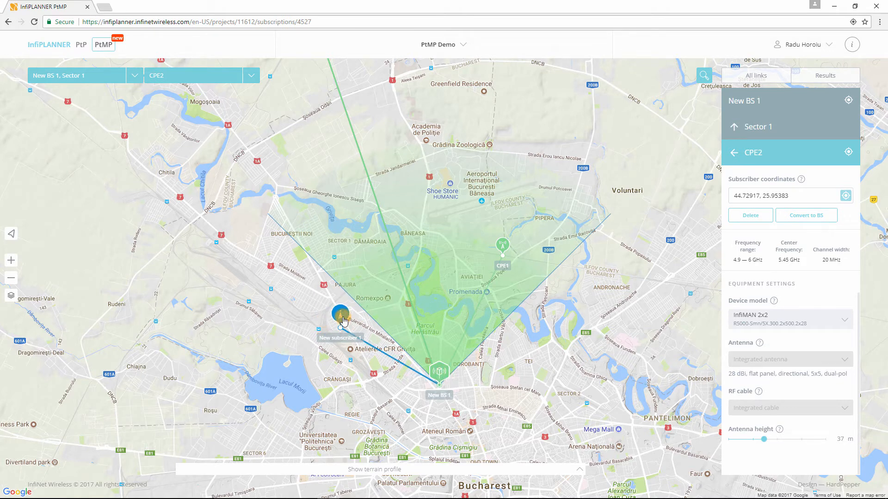
# - Rename the subscriber outside the sector CPE3 and set its device model to InfiMAN 2x2 R5000-Smn/5X.300.2x500.2x23
pyautogui.moveTo(341, 317)
pyautogui.click(325, 298)
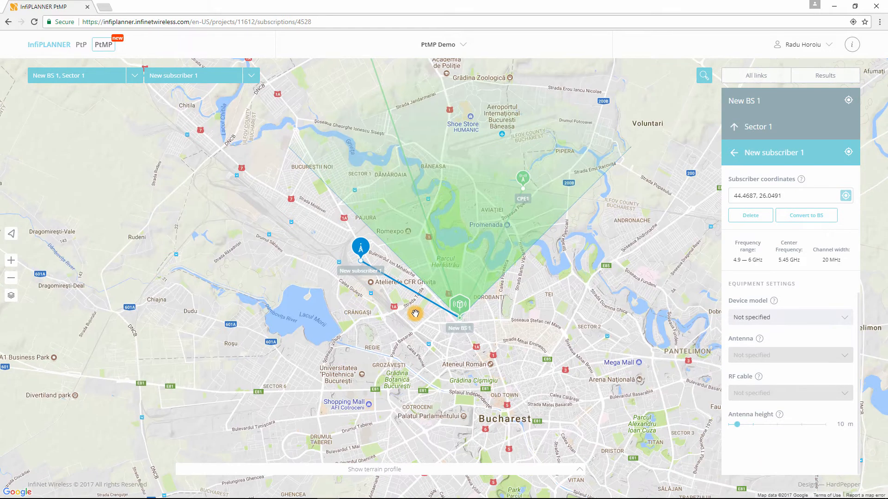
pyautogui.write('CPE3')
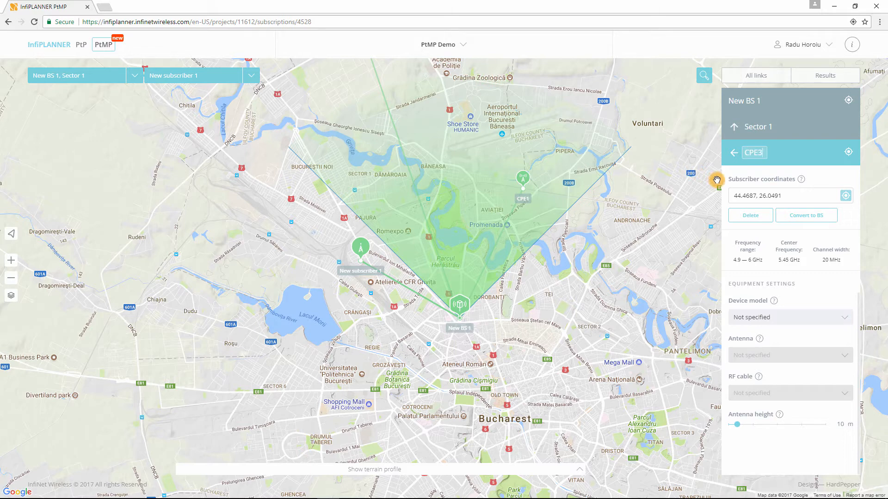
pyautogui.click(807, 322)
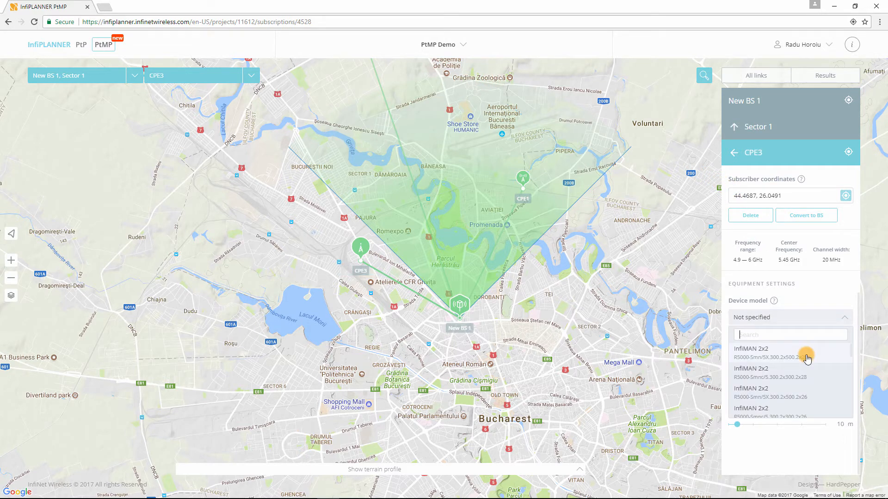
pyautogui.scroll(-1, 806, 356)
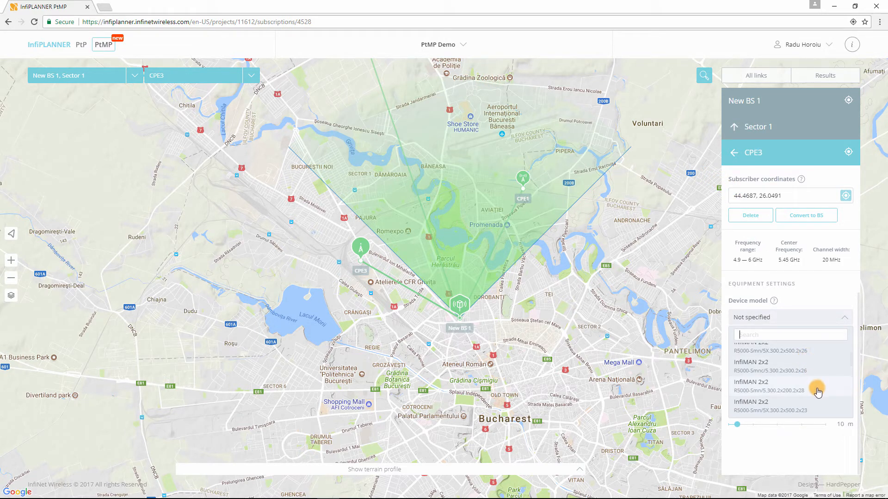
pyautogui.click(815, 405)
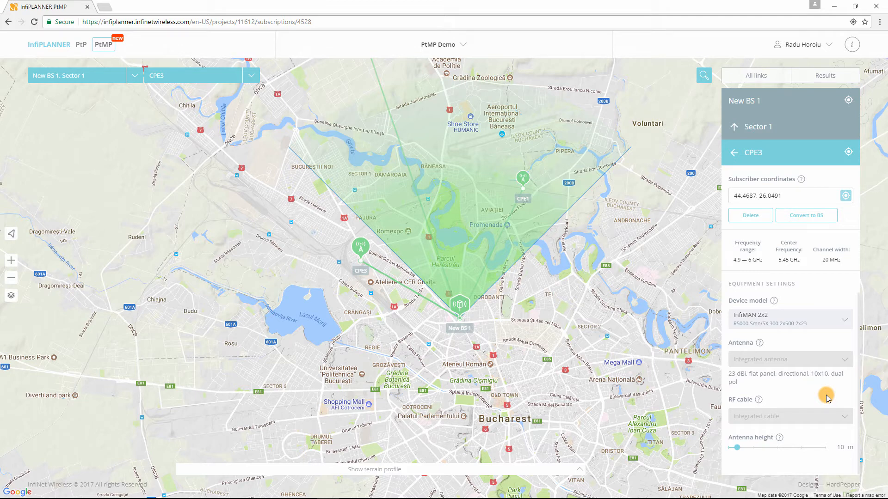
# - Review the calculated link results between New BS 1 Sector 1 and CPE3
pyautogui.click(827, 75)
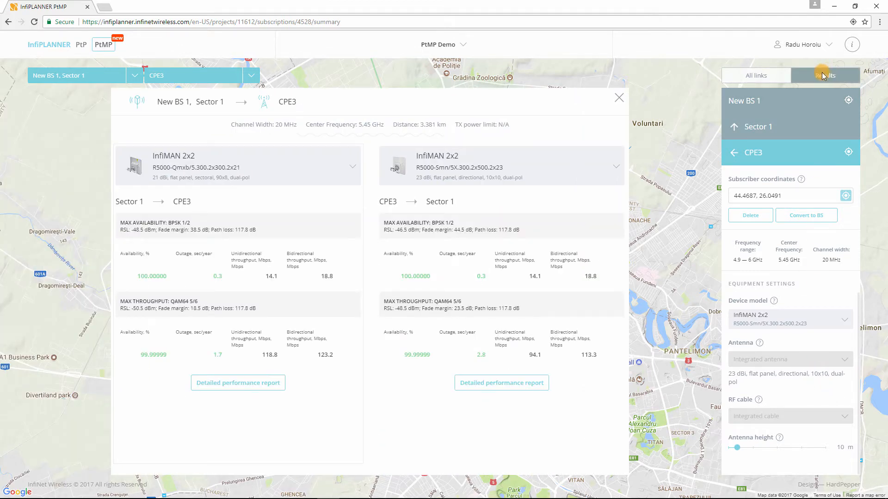
pyautogui.click(619, 98)
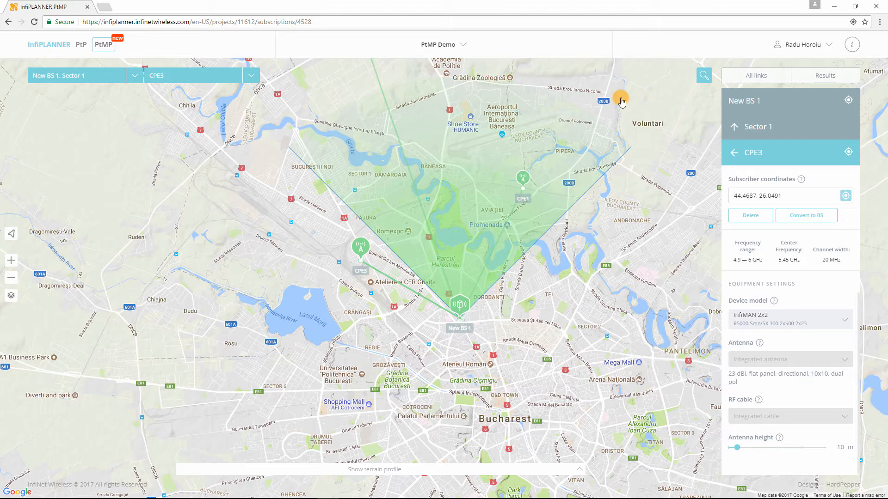
# - Move CPE3 behind the sector, southwest of New BS 1, and check its link results there
pyautogui.click(361, 249)
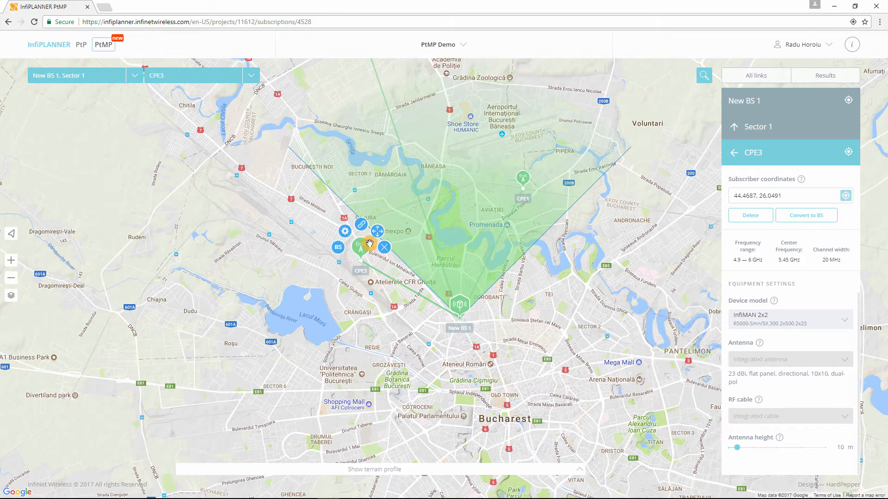
pyautogui.moveTo(378, 241)
pyautogui.mouseDown()
pyautogui.moveTo(448, 317)
pyautogui.moveTo(445, 332)
pyautogui.mouseUp()
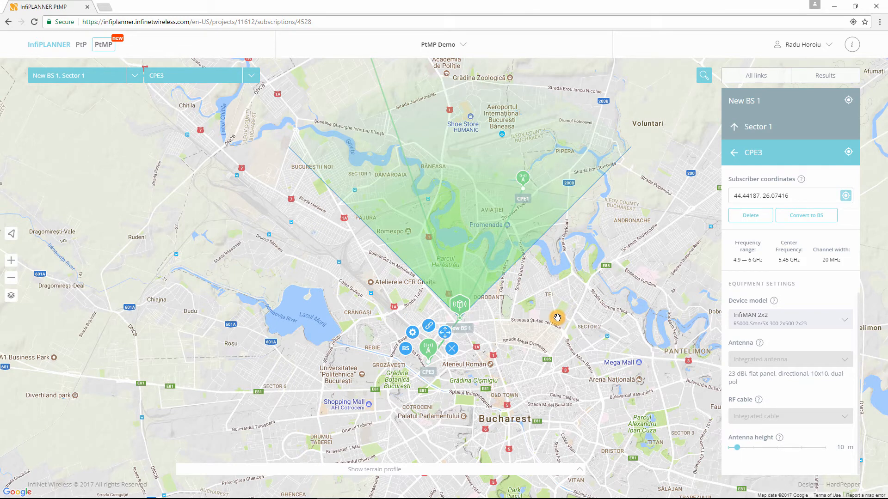
pyautogui.click(816, 76)
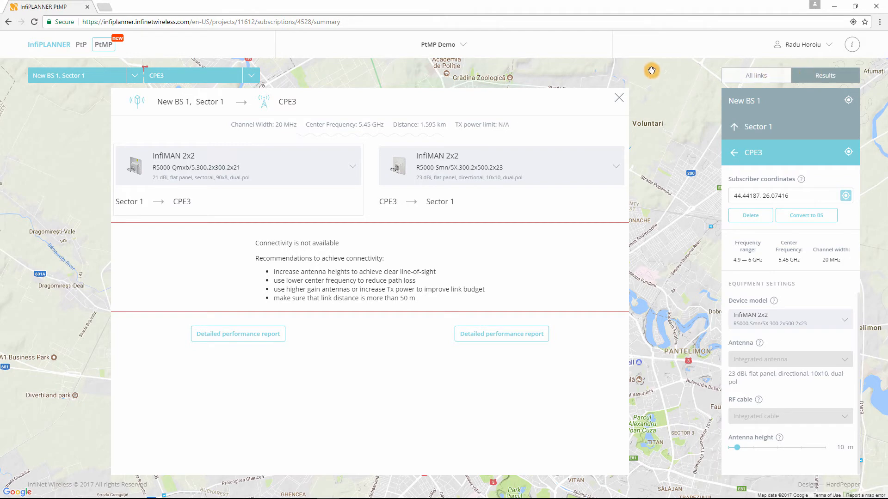
pyautogui.click(619, 98)
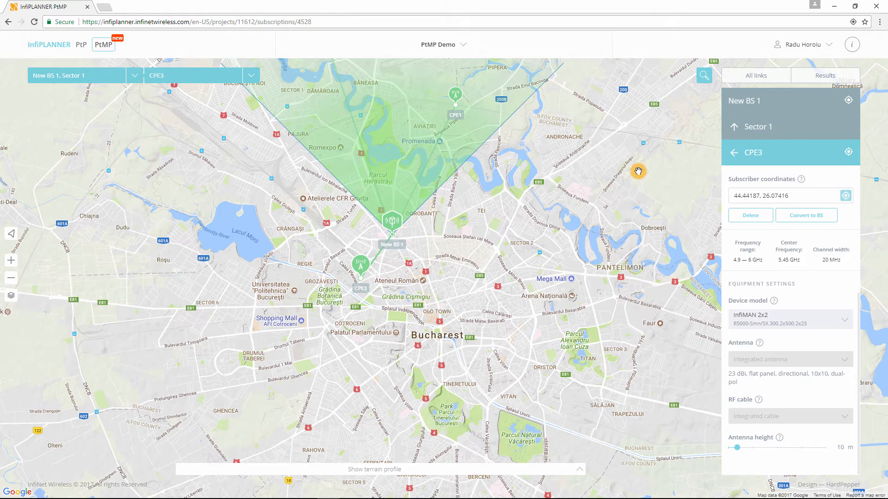
# - Move CPE3 inside the sector, north of New BS 1 near Promenada
pyautogui.click(361, 263)
pyautogui.moveTo(374, 255)
pyautogui.mouseDown()
pyautogui.moveTo(407, 185)
pyautogui.moveTo(420, 127)
pyautogui.mouseUp()
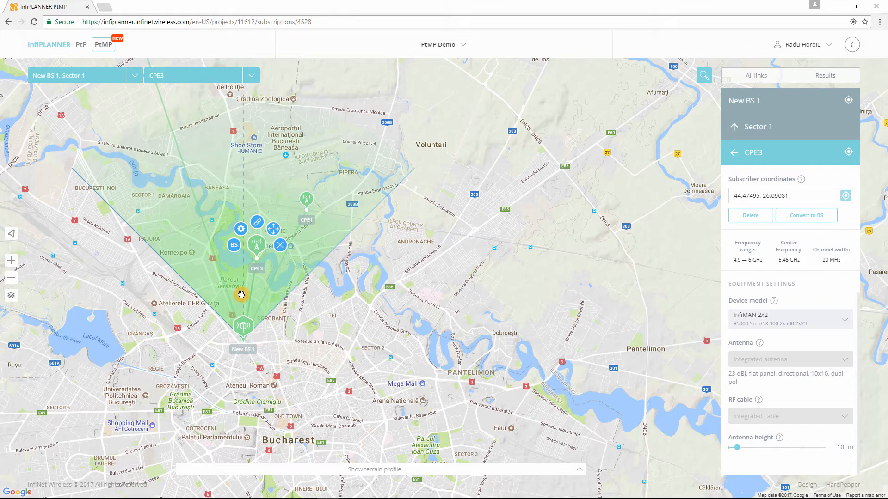
# - Add a second sector to New BS 1 and open its settings
pyautogui.click(243, 335)
pyautogui.click(247, 307)
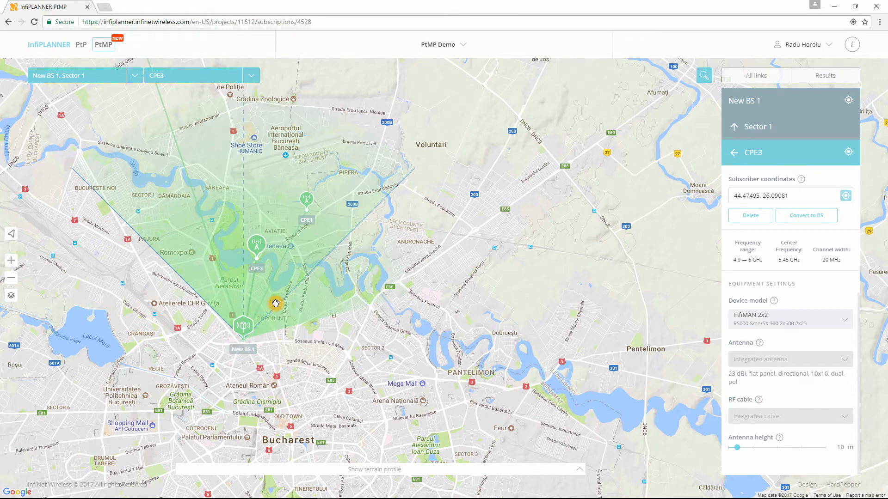
pyautogui.moveTo(281, 299); pyautogui.dragTo(345, 291)
pyautogui.click(369, 301)
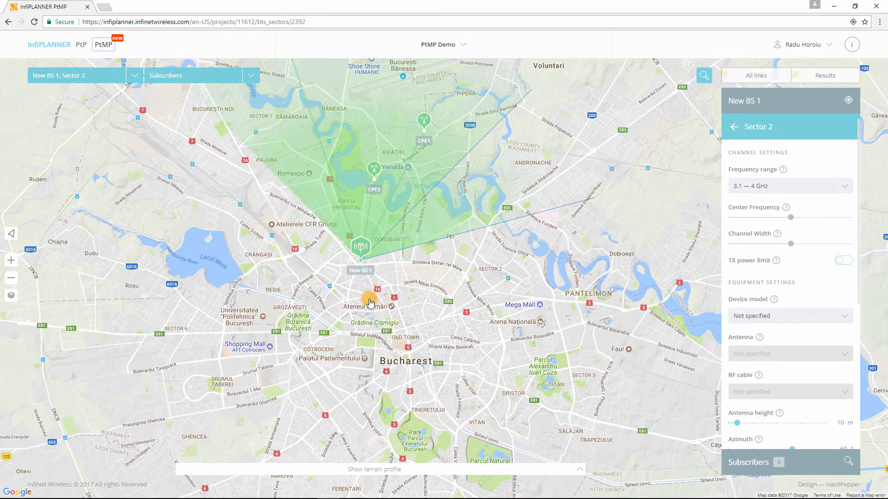
# - Set Sector 2's frequency range to 4.9 — 6 GHz and its device model to InfiMAN 2x2 R5000-Omxb/5.300.2x200
pyautogui.click(826, 185)
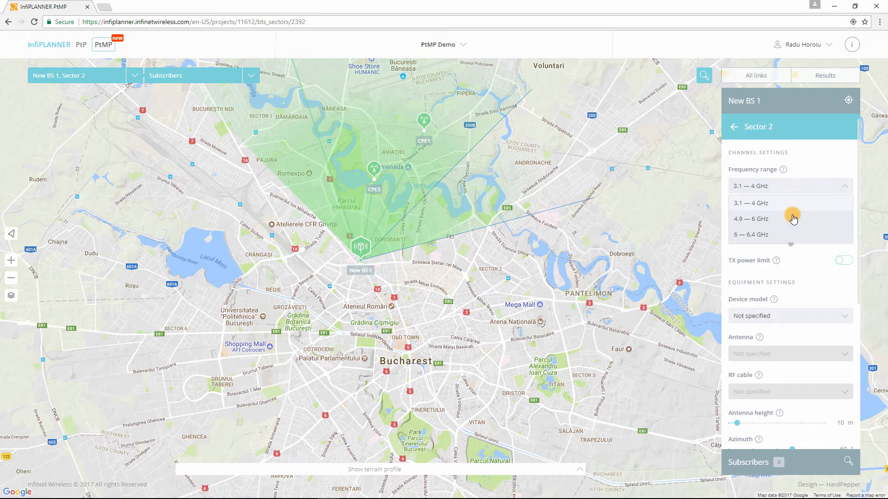
pyautogui.click(783, 224)
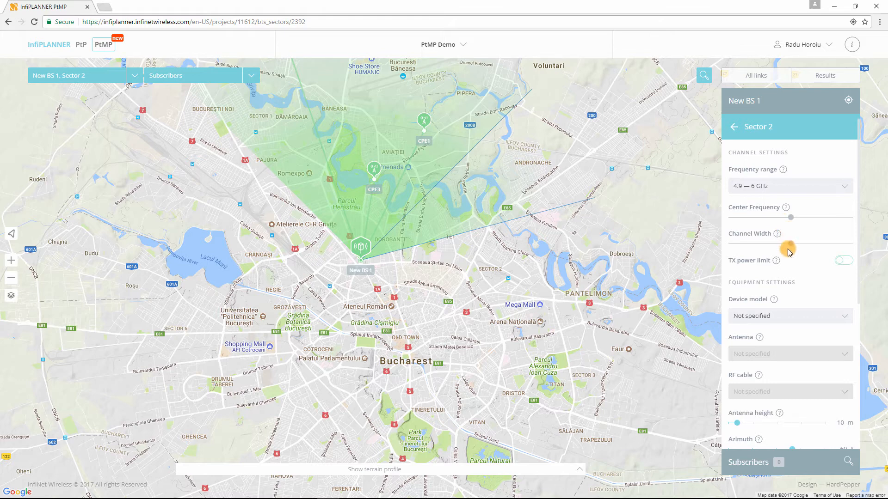
pyautogui.click(783, 319)
pyautogui.scroll(-3, 780, 370)
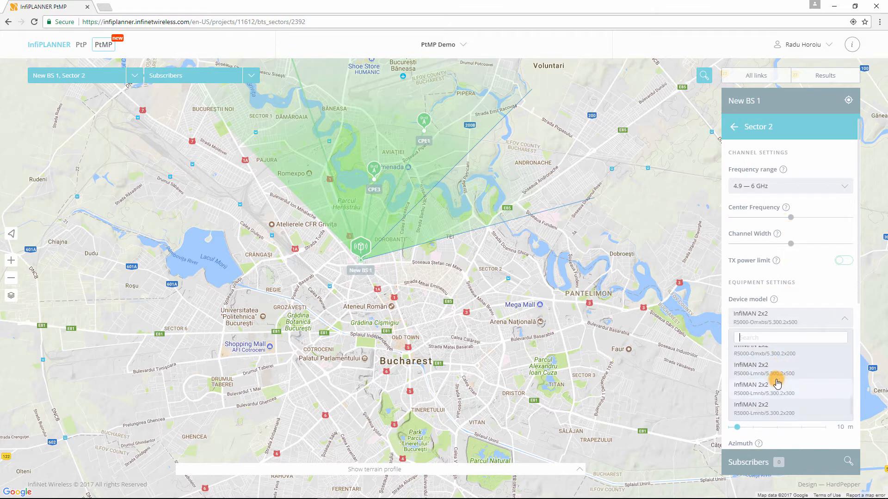
pyautogui.click(781, 356)
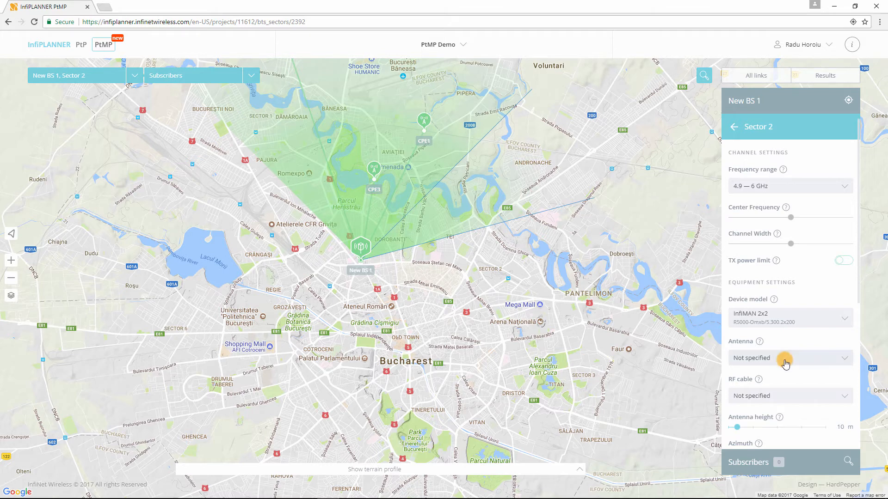
# - Choose the MA-WC56-DP17 antenna for Sector 2 and look over the RF cable options, keeping CAB-RF-1M
pyautogui.click(785, 361)
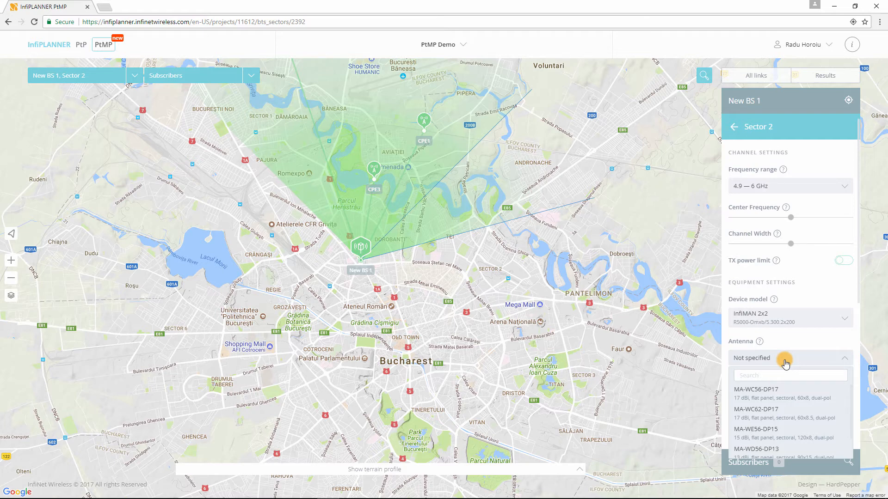
pyautogui.click(768, 393)
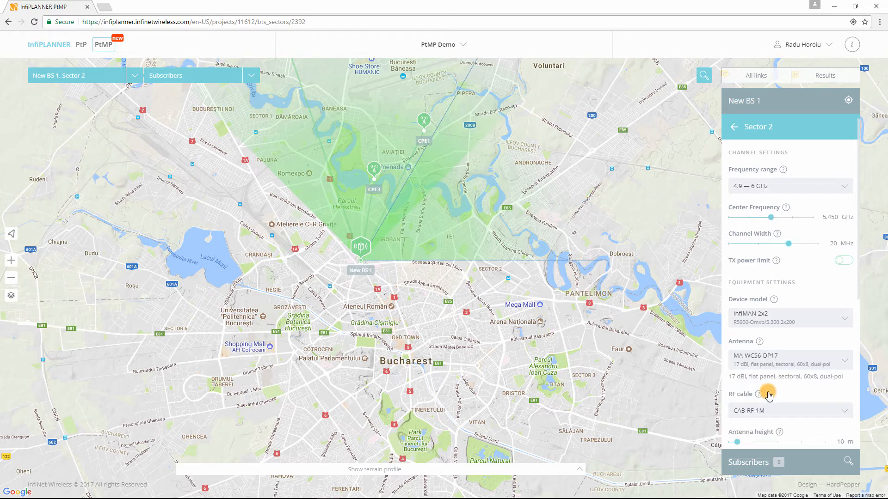
pyautogui.click(748, 411)
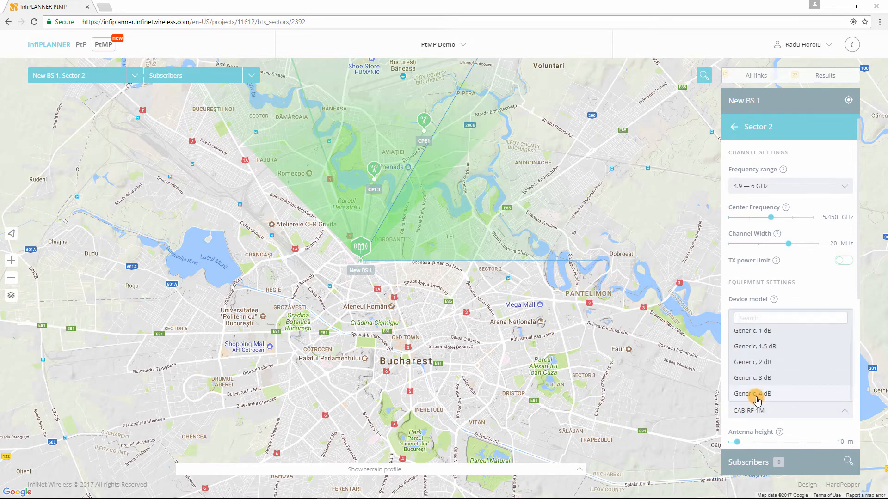
pyautogui.click(835, 425)
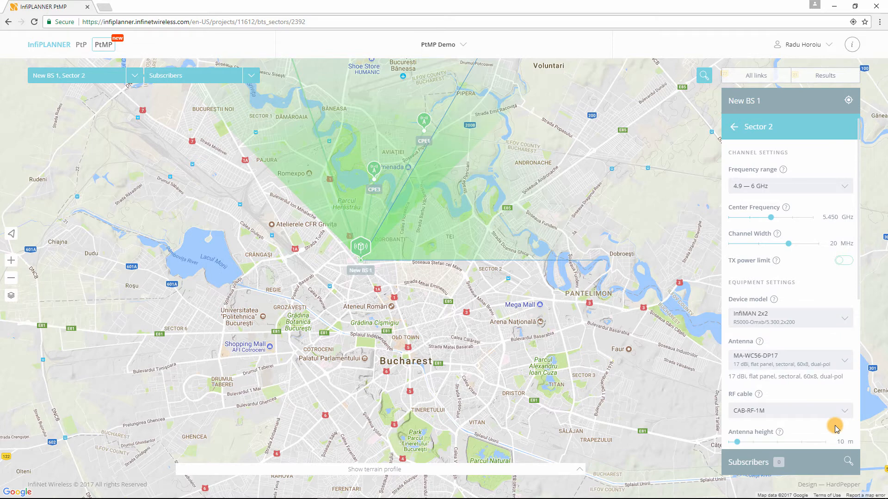
# - Set Sector 2's azimuth to 90°
pyautogui.scroll(-2, 835, 425)
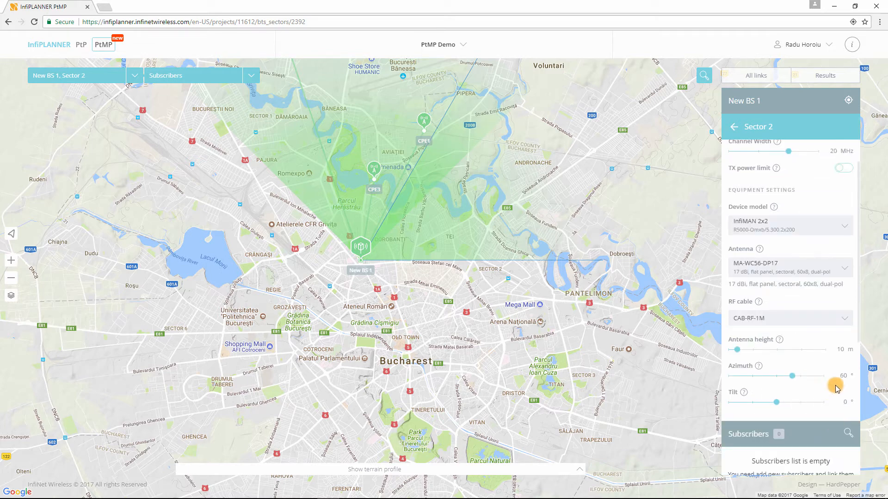
pyautogui.moveTo(839, 378); pyautogui.dragTo(848, 377)
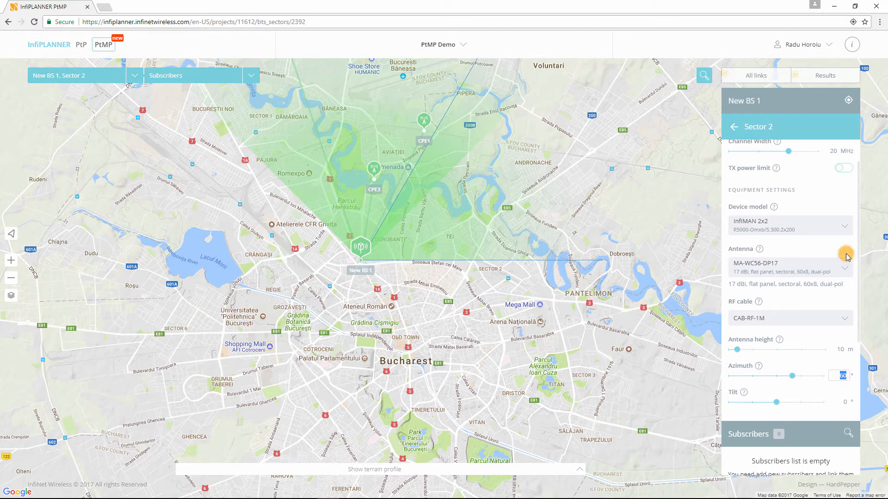
pyautogui.write('90')
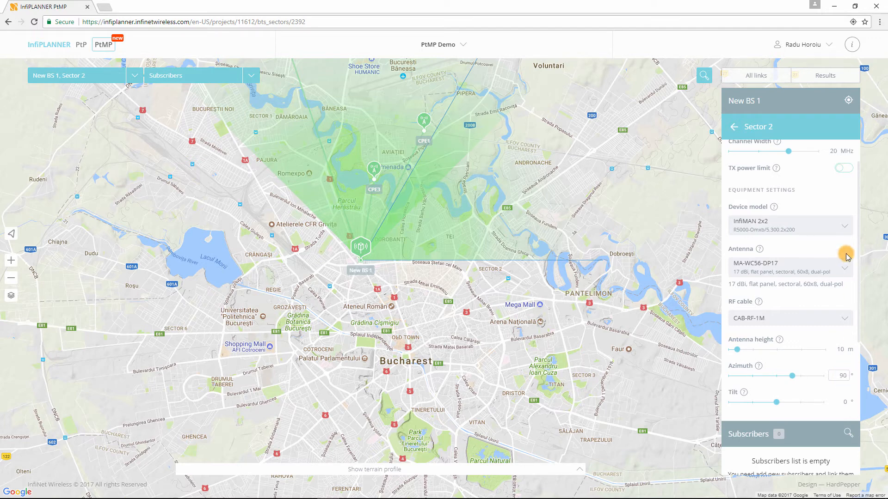
pyautogui.click(856, 397)
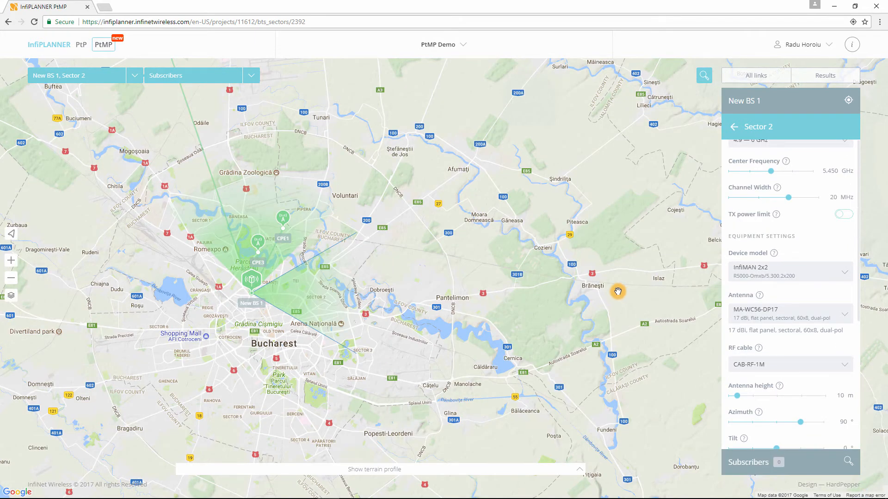
# - Add a second base station just east of Brănești and open its sector settings
pyautogui.rightClick(618, 292)
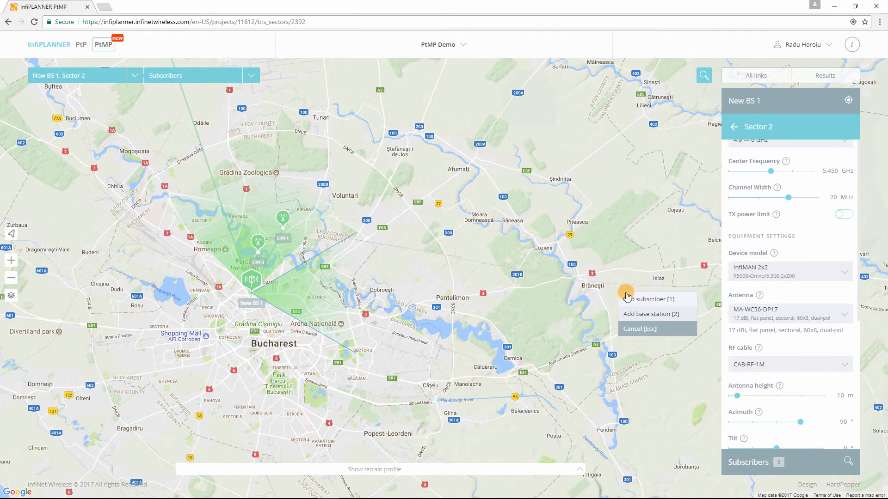
pyautogui.click(626, 307)
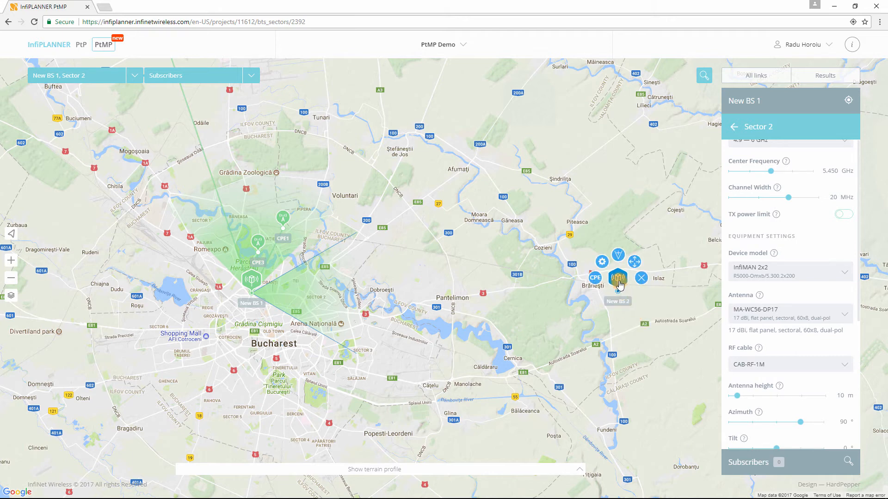
pyautogui.click(617, 277)
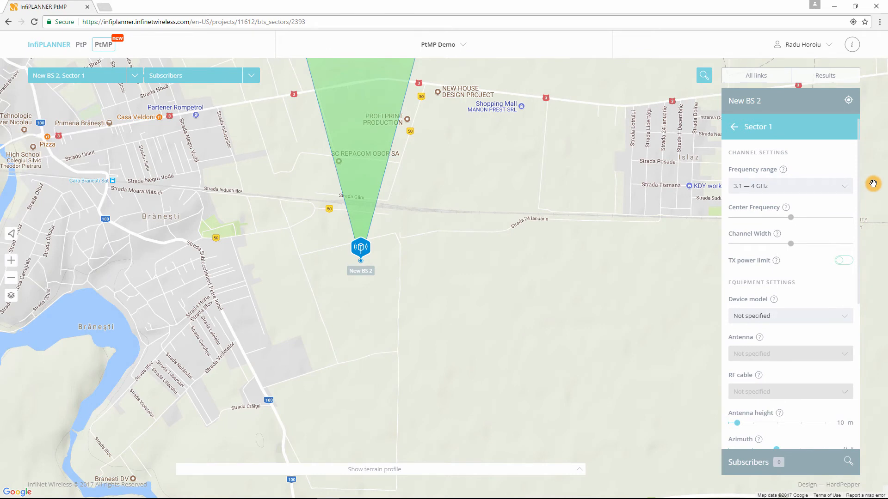
# - Set the New BS 2 sector's frequency range to 4.9 — 6 GHz and its device model to InfiMAN 2x2 R5000-Qmxb/5.300.2x300.2x21
pyautogui.click(784, 187)
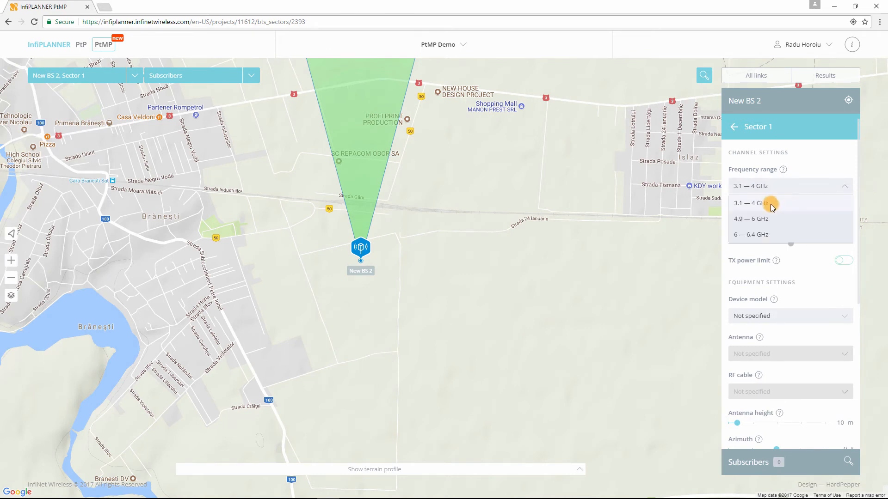
pyautogui.click(768, 220)
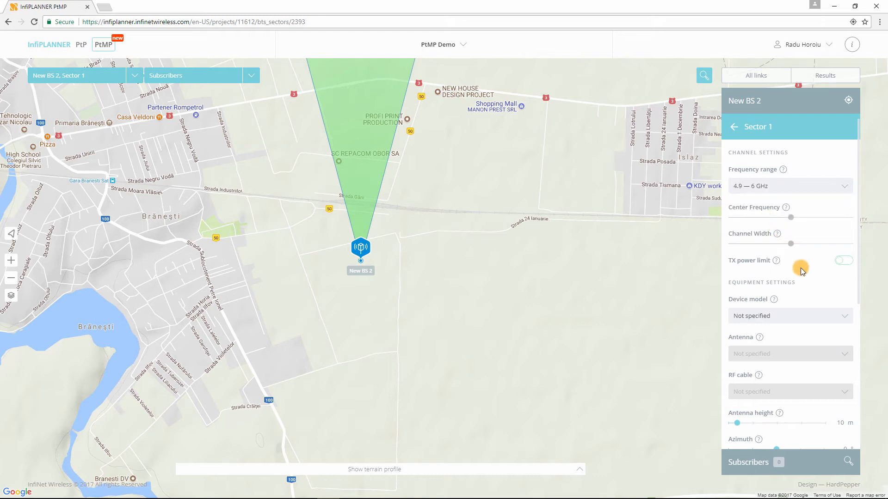
pyautogui.click(802, 322)
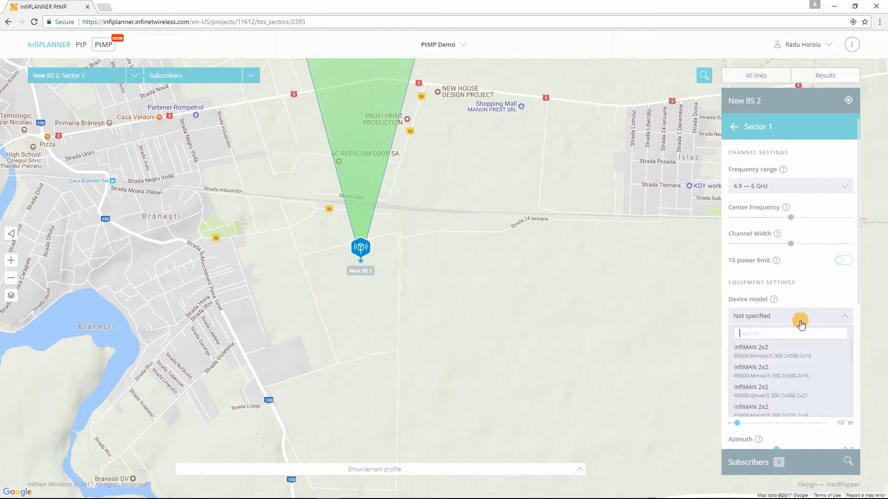
pyautogui.click(784, 391)
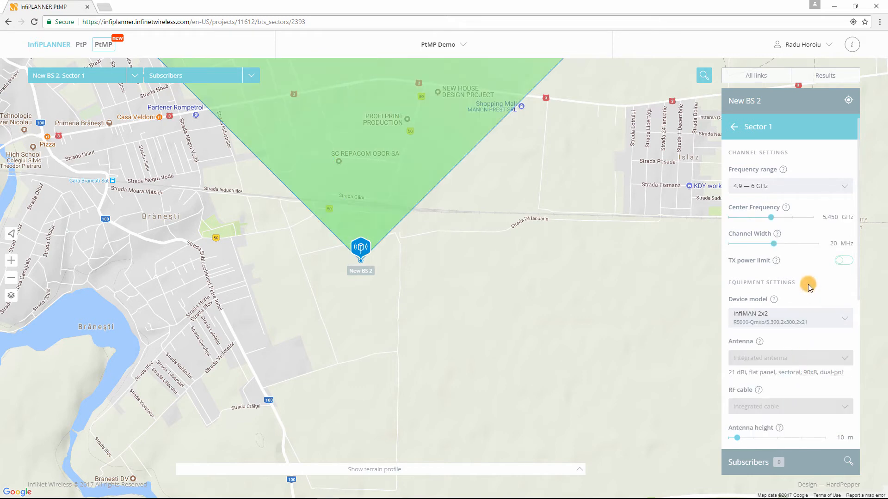
# - Set the center frequency of New BS 2's sector to 5.650 GHz
pyautogui.click(829, 217)
pyautogui.press('BackSpace')
pyautogui.write('6')
pyautogui.click(852, 283)
# - Rotate New BS 2's sector to face west toward New BS 1 and move the base station west to Pantelimon
pyautogui.scroll(-3, 520, 268)
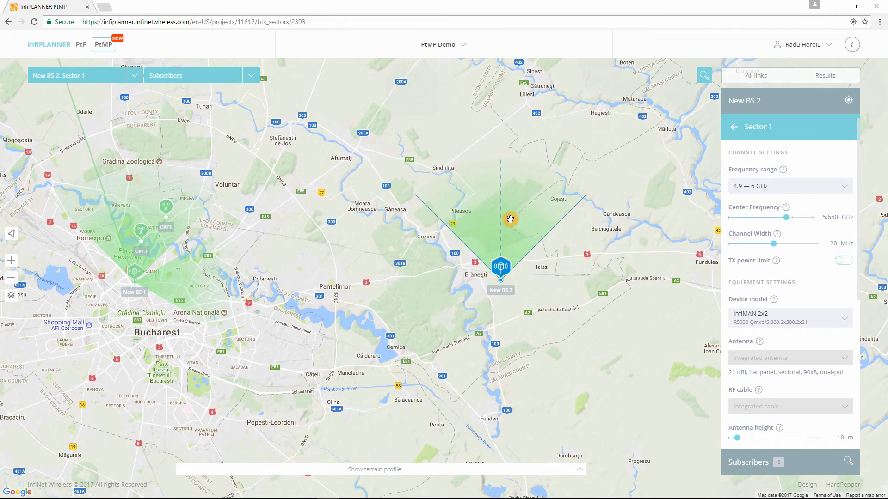
pyautogui.moveTo(504, 214); pyautogui.dragTo(392, 274)
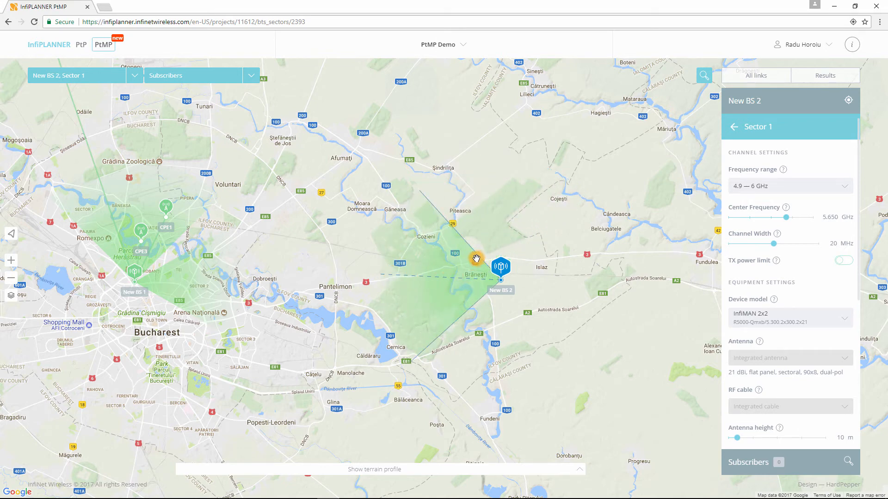
pyautogui.click(503, 272)
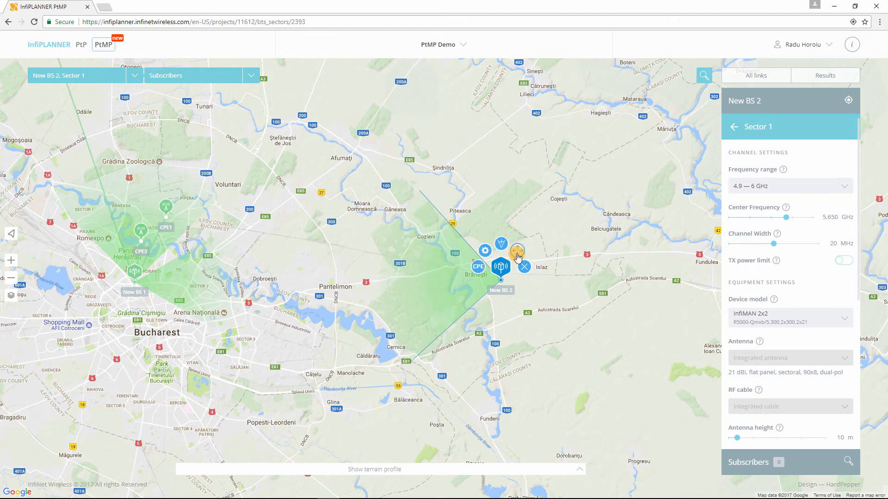
pyautogui.moveTo(516, 256); pyautogui.dragTo(382, 261)
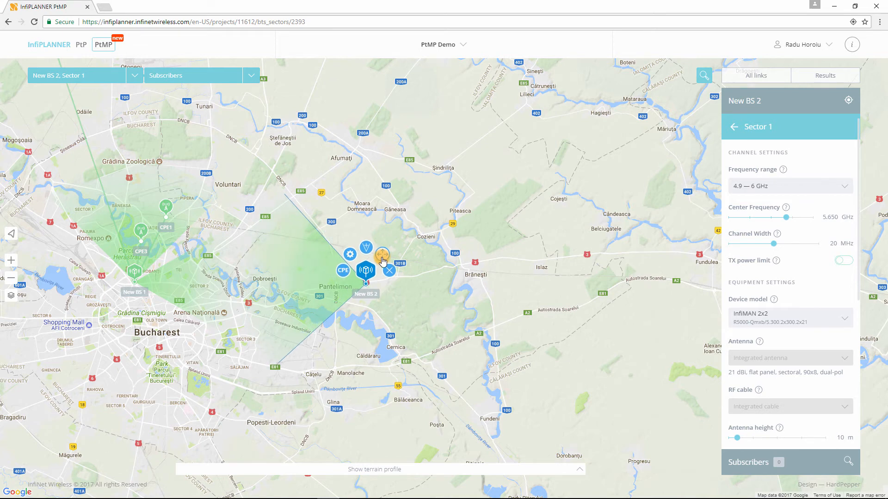
pyautogui.moveTo(382, 261); pyautogui.dragTo(367, 262)
pyautogui.moveTo(394, 248); pyautogui.dragTo(597, 271)
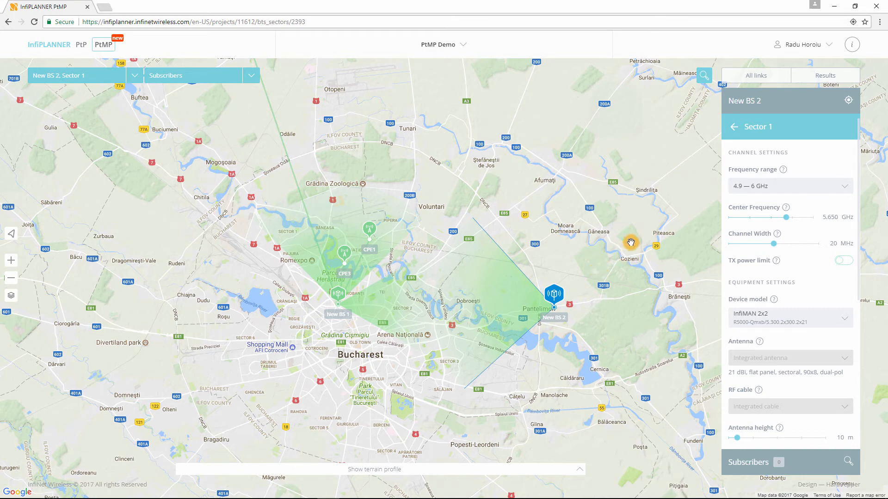
# - Open the link results for New BS 1, Sector 1 with subscriber CPE1
pyautogui.click(844, 75)
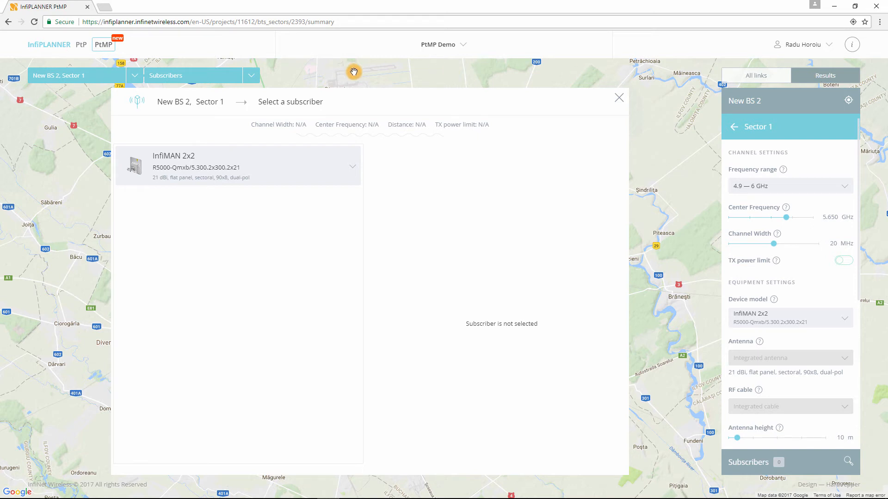
pyautogui.click(135, 75)
pyautogui.click(93, 125)
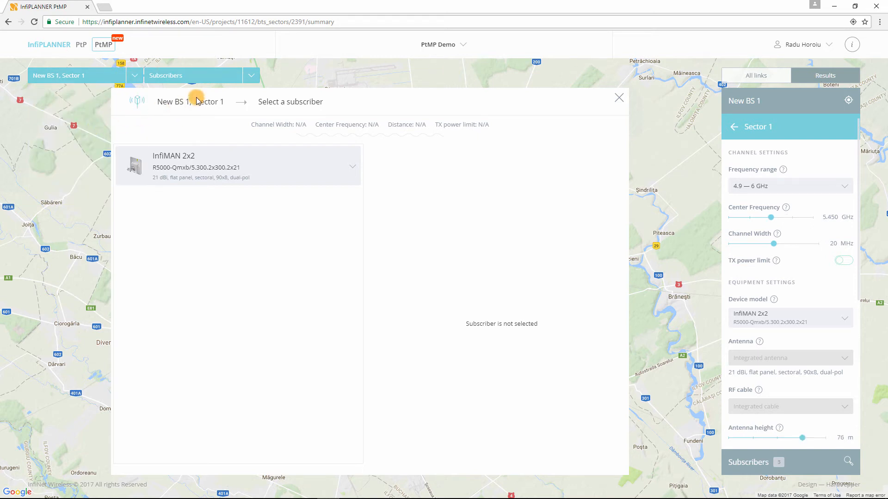
pyautogui.click(251, 80)
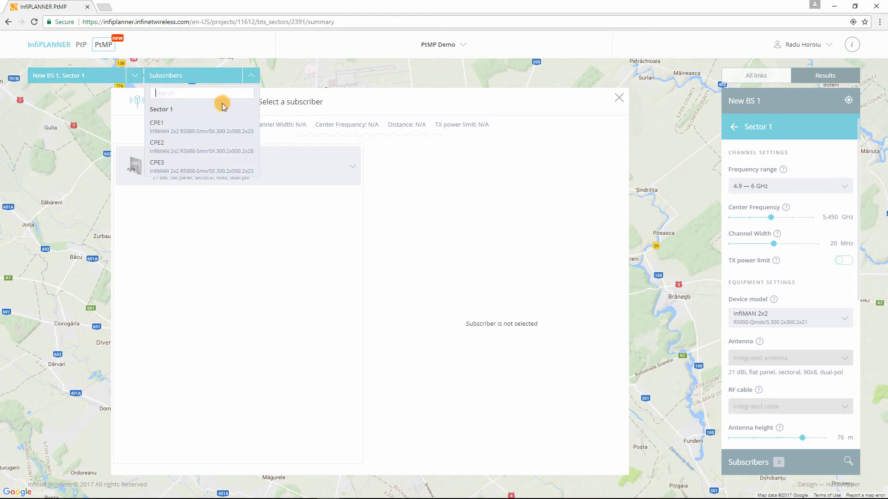
pyautogui.click(208, 123)
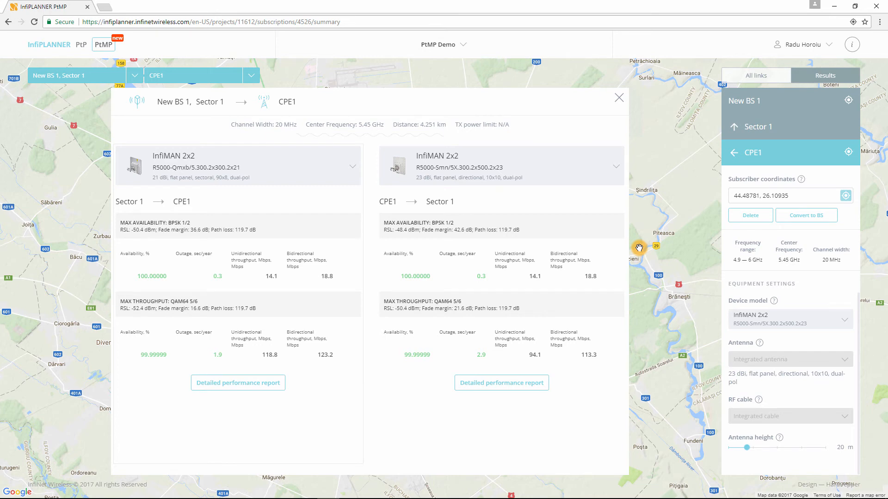
# - Review all modulations in the detailed performance report for the CPE1 to Sector 1 direction, and close the report
pyautogui.click(542, 383)
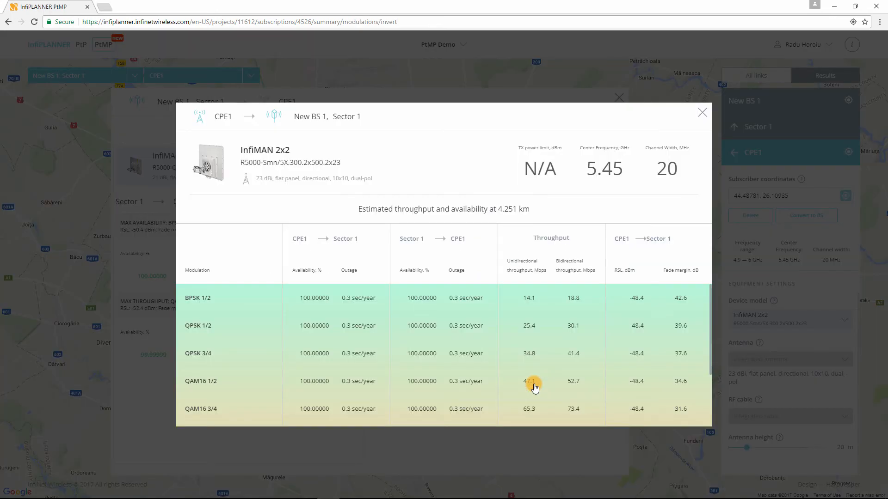
pyautogui.scroll(-2, 710, 350)
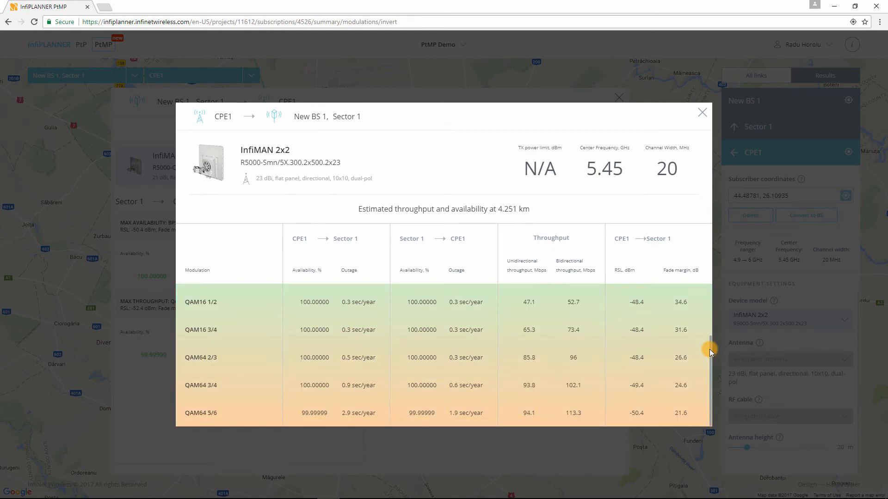
pyautogui.scroll(2, 710, 350)
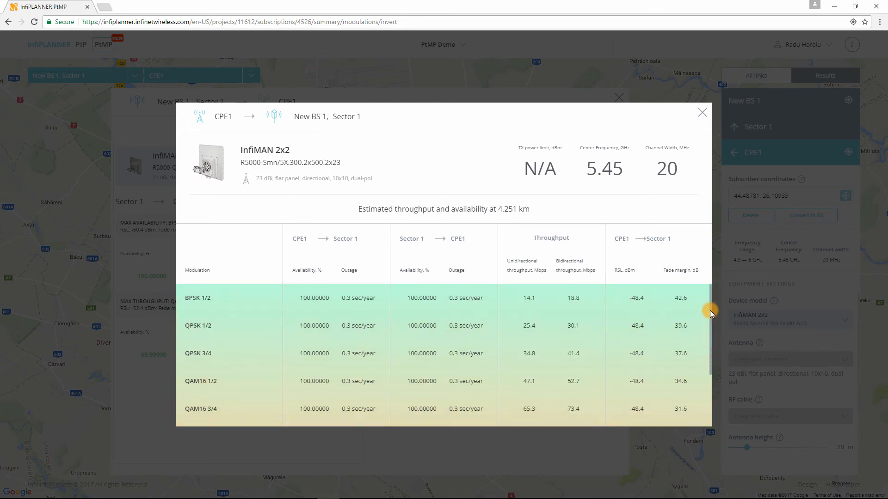
pyautogui.click(703, 113)
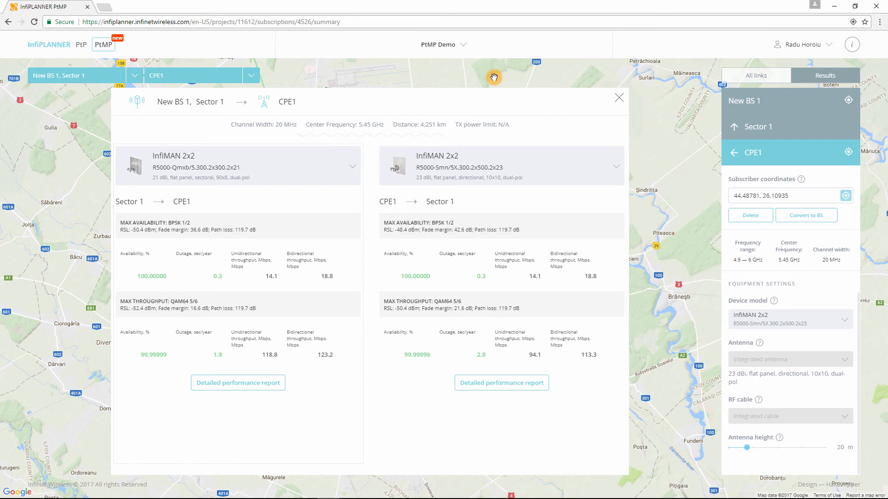
# - Switch the results to CPE2 and review the detailed performance report for the CPE2 to Sector 1 direction, ending back on the map
pyautogui.click(251, 75)
pyautogui.click(200, 144)
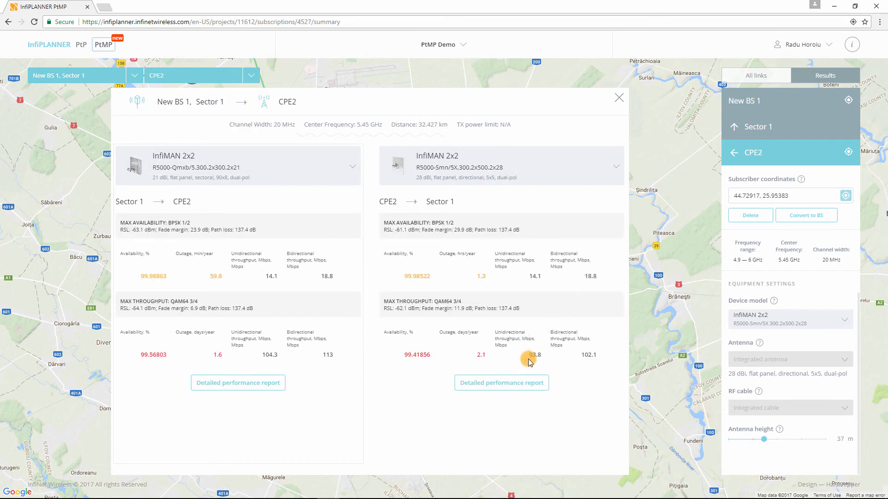
pyautogui.click(523, 382)
pyautogui.scroll(-3, 708, 346)
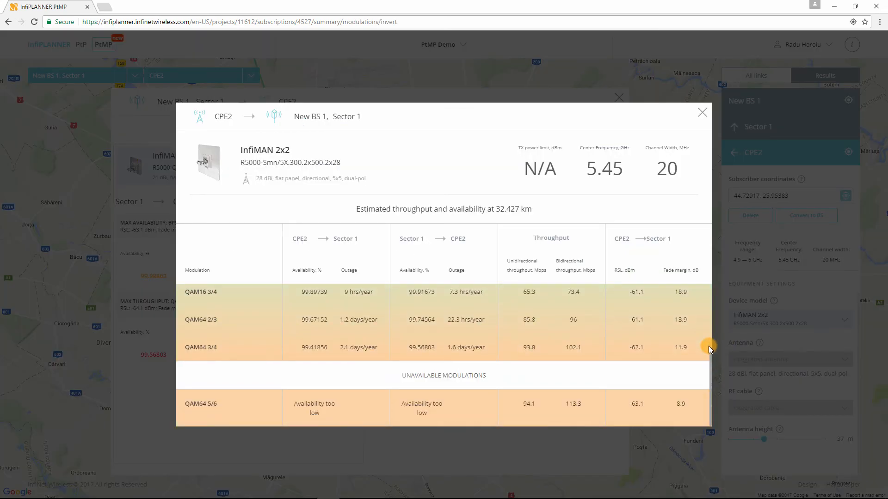
pyautogui.scroll(3, 709, 346)
pyautogui.click(702, 112)
pyautogui.click(619, 98)
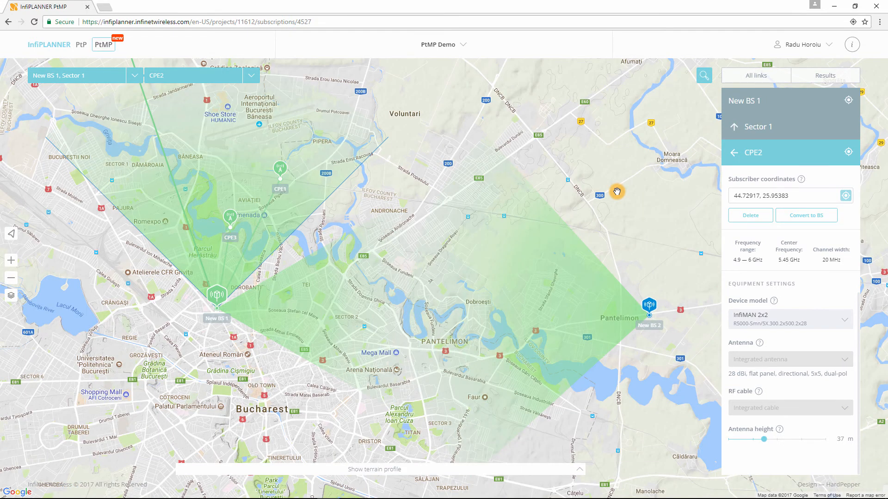
# - Examine the path profiles of all subscriber links of New BS 1, Sector 1 in the links overview
pyautogui.click(759, 75)
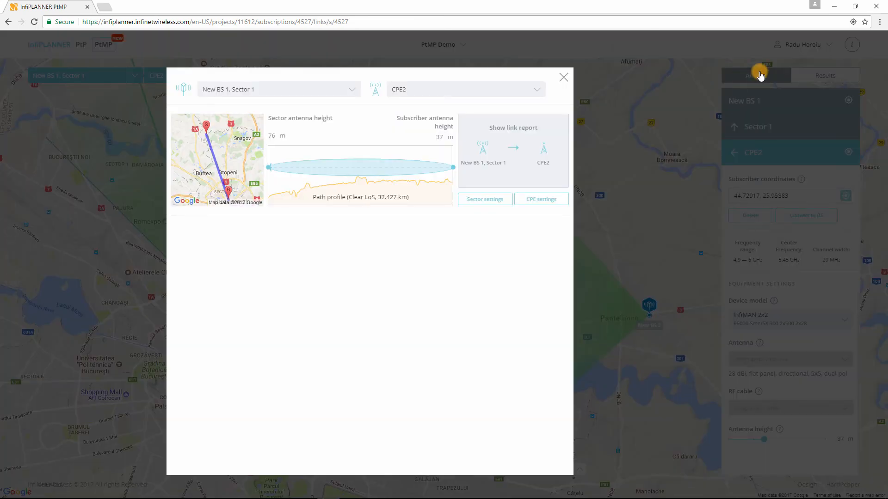
pyautogui.click(331, 89)
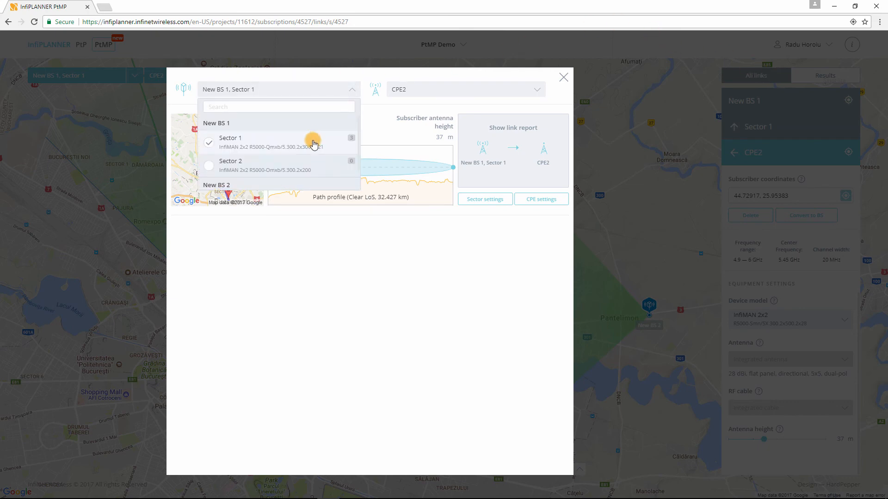
pyautogui.click(313, 143)
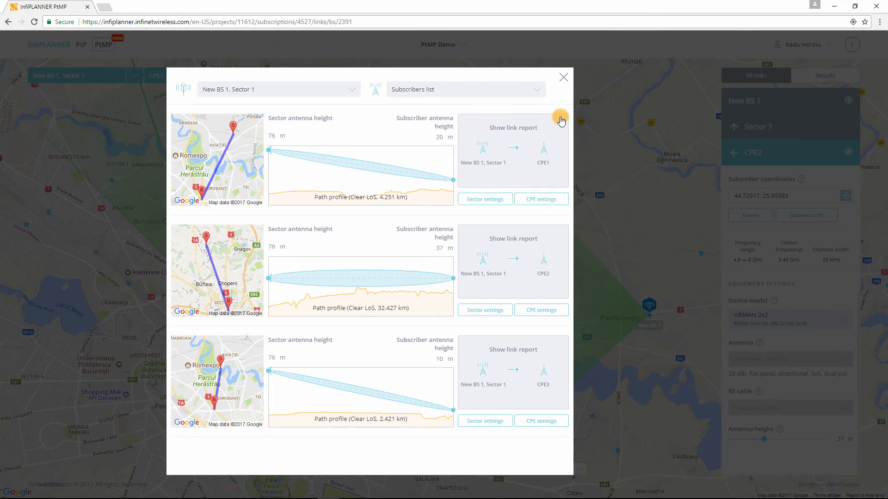
pyautogui.click(563, 77)
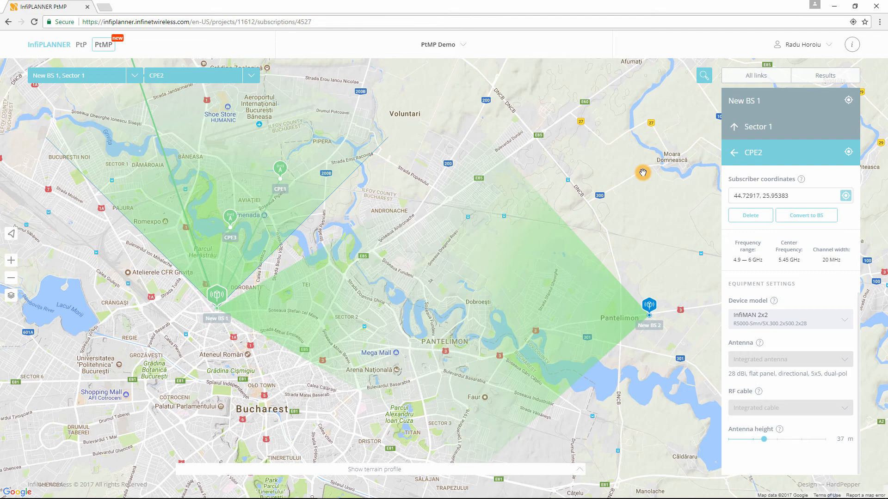
# - Export the PtMP Demo project's sites to KMZ and open PtMP_Demo.kmz in Google Earth Pro
pyautogui.click(441, 46)
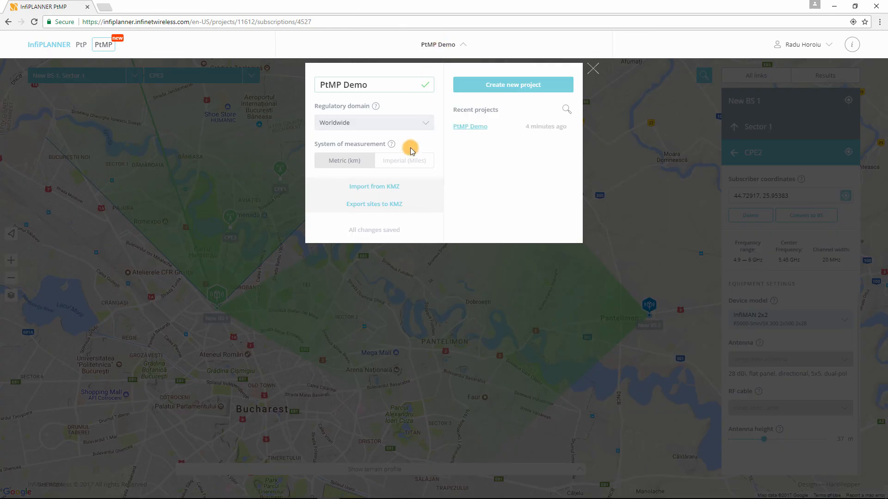
pyautogui.click(390, 206)
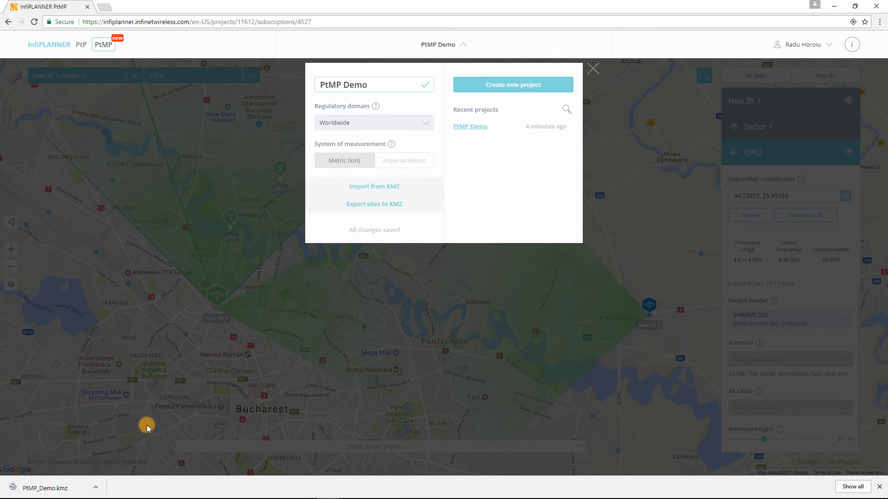
pyautogui.click(60, 487)
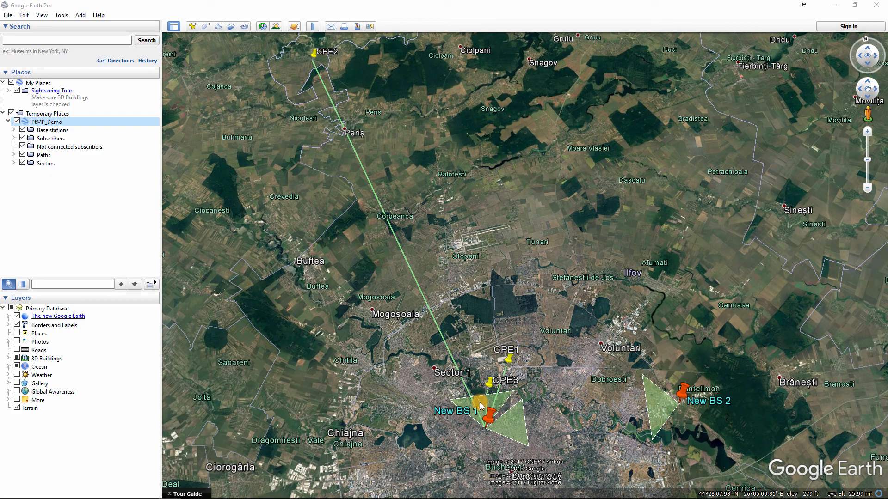
# - Inspect the device details of New BS 1's Sector 1 on the Google Earth map and close the information balloon
pyautogui.click(479, 402)
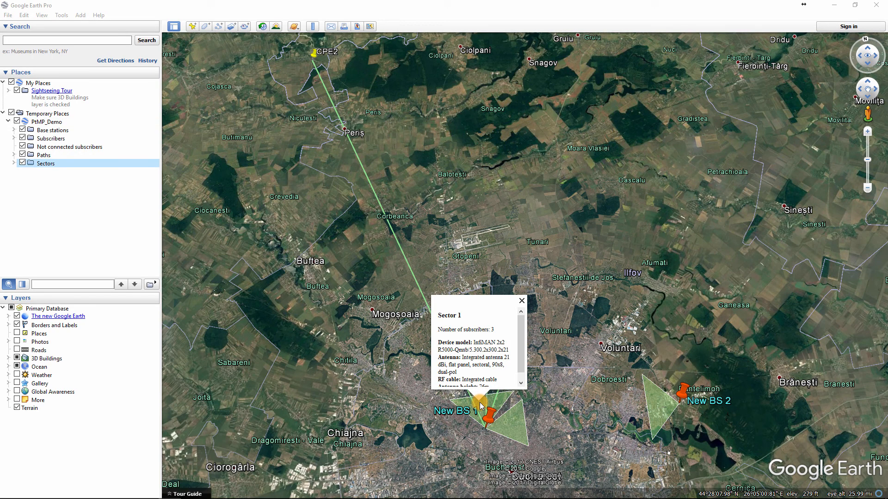
pyautogui.scroll(-1, 499, 340)
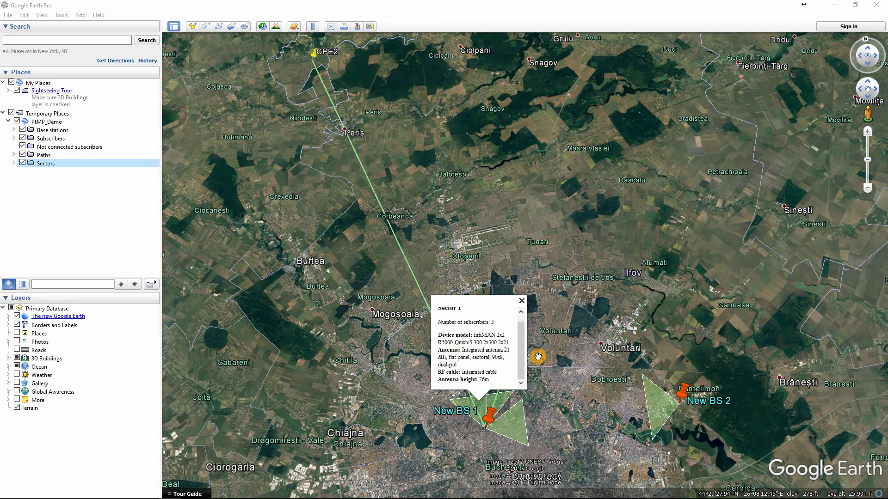
pyautogui.click(521, 301)
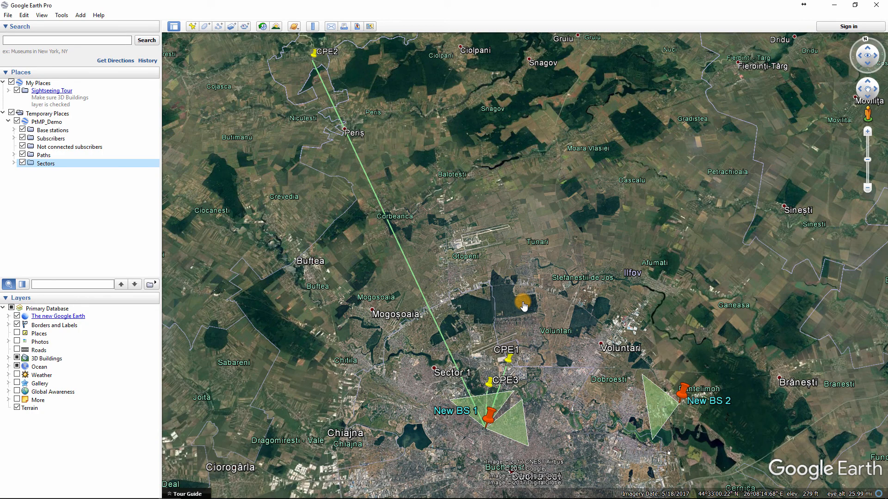
# - Switch back to InfiPLANNER and import sites from a KMZ file into the PtMP Demo project
pyautogui.hotkey('alt', 'Tab')
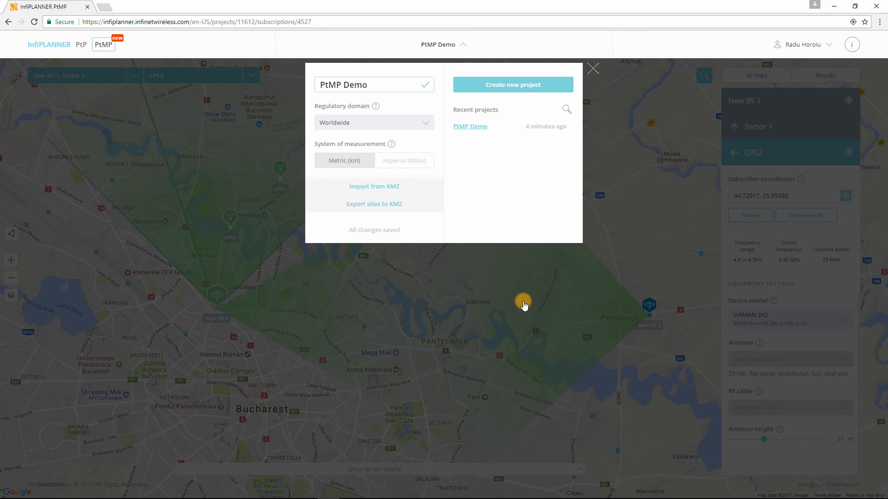
pyautogui.click(382, 191)
pyautogui.doubleClick(200, 101)
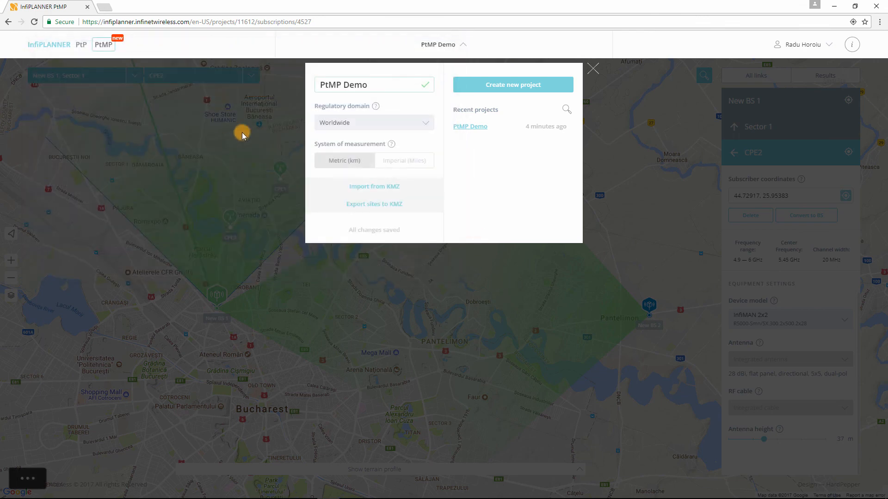